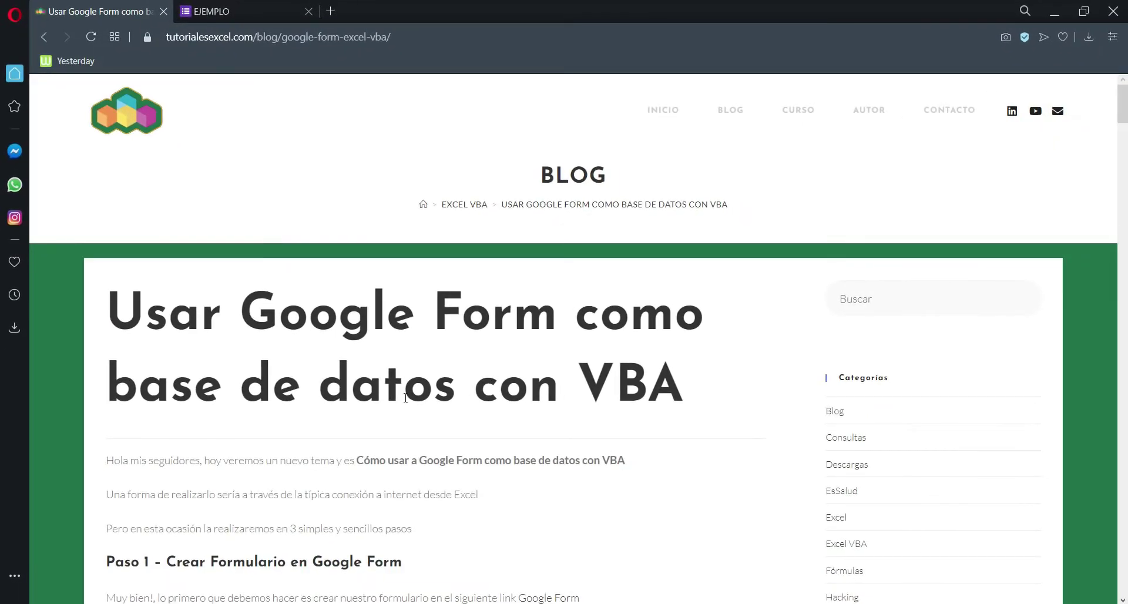
- Read the tutorialesexcel.com VBA article down to its code, then switch to the EJEMPLO form tab
scroll(405, 398, down, 2)
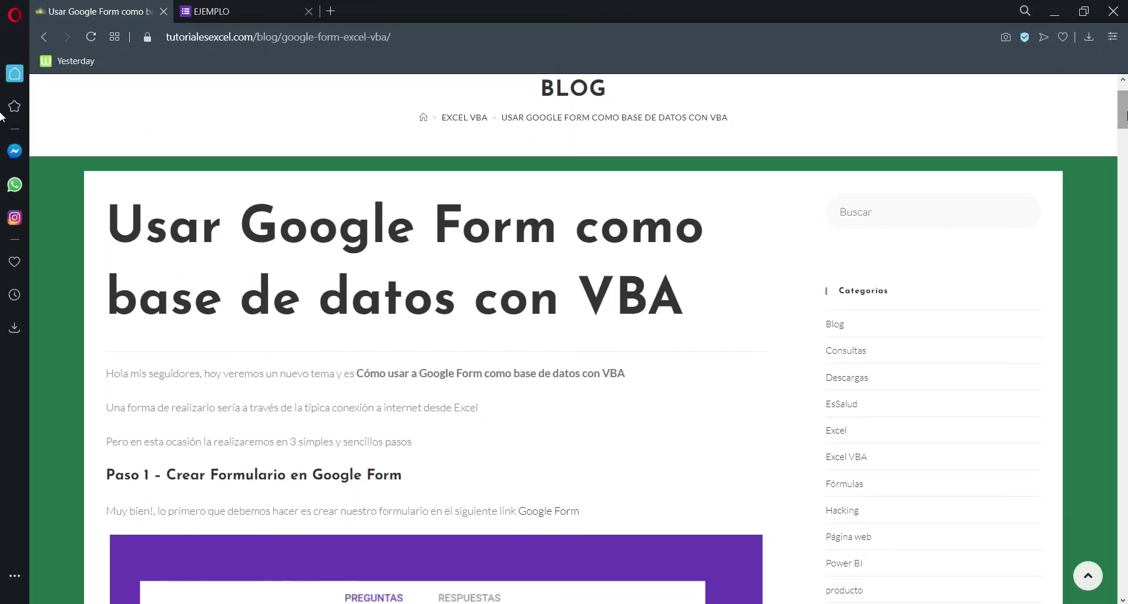
scroll(0, 115, down, 20)
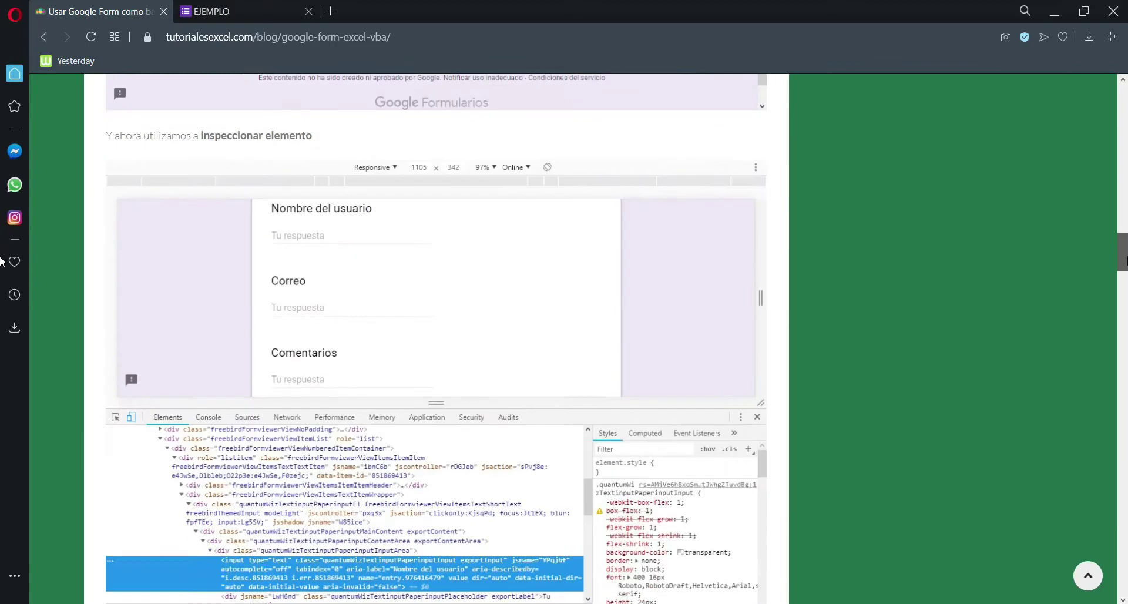
scroll(0, 261, down, 5)
scroll(0, 288, down, 4)
scroll(0, 323, down, 6)
scroll(0, 363, down, 7)
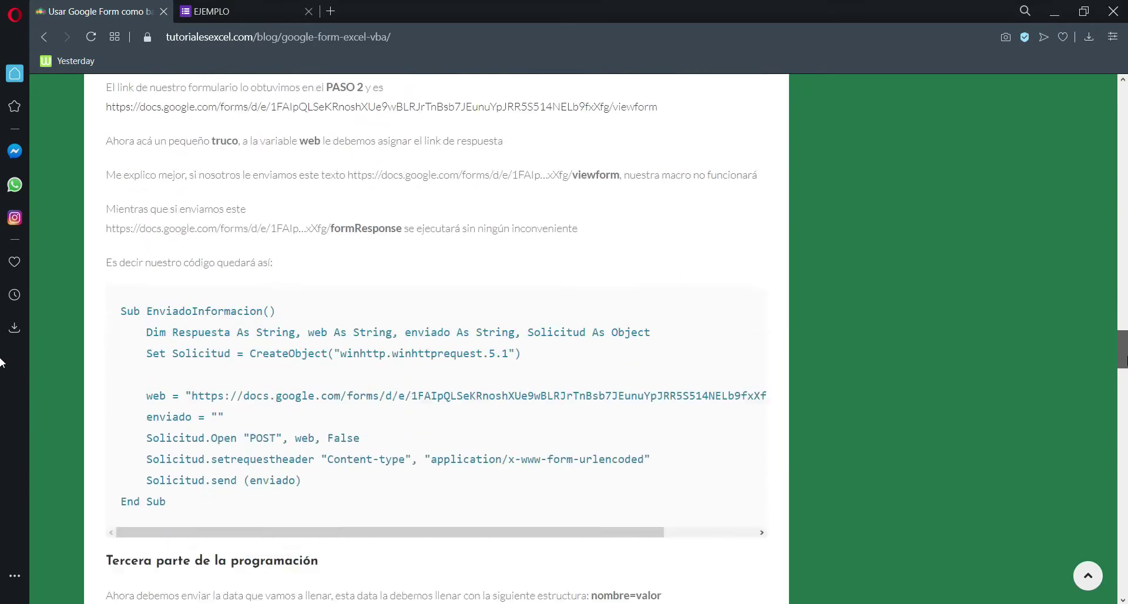
scroll(0, 370, down, 5)
scroll(0, 394, down, 7)
scroll(0, 418, down, 4)
scroll(0, 438, down, 2)
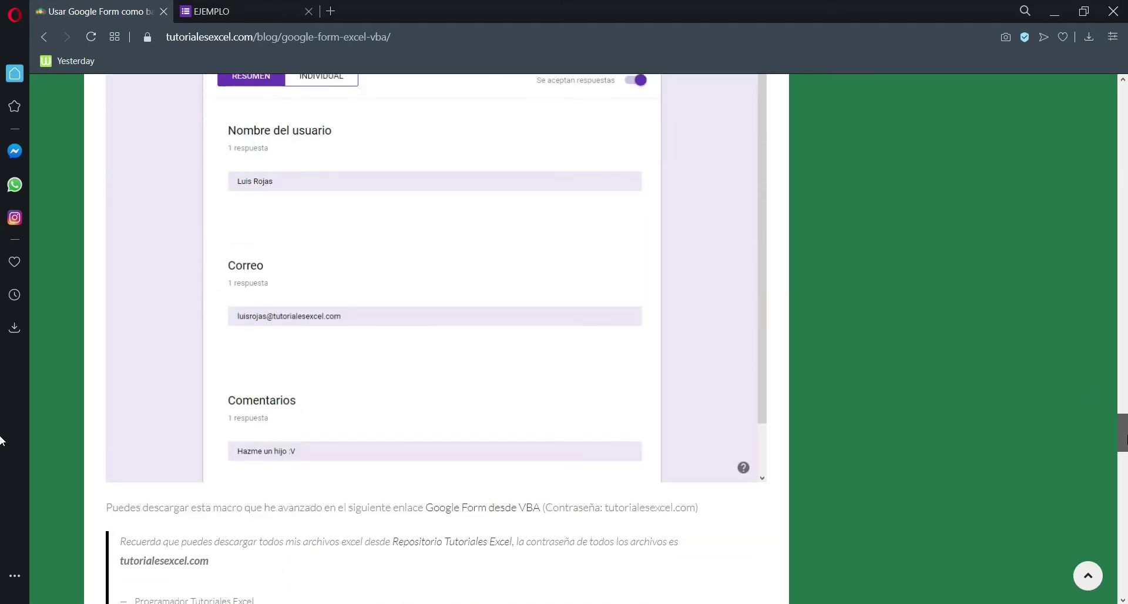
scroll(470, 347, down, 5)
scroll(382, 244, down, 4)
scroll(381, 247, down, 5)
scroll(423, 264, up, 5)
drag(1123, 467, 1123, 219)
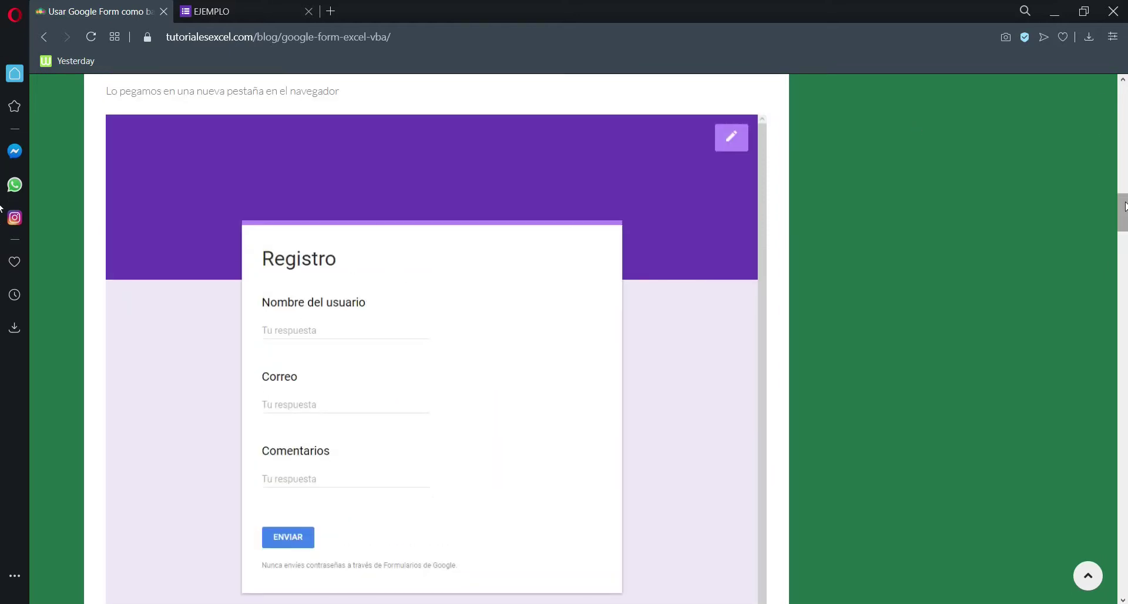
drag(1123, 213, 1123, 474)
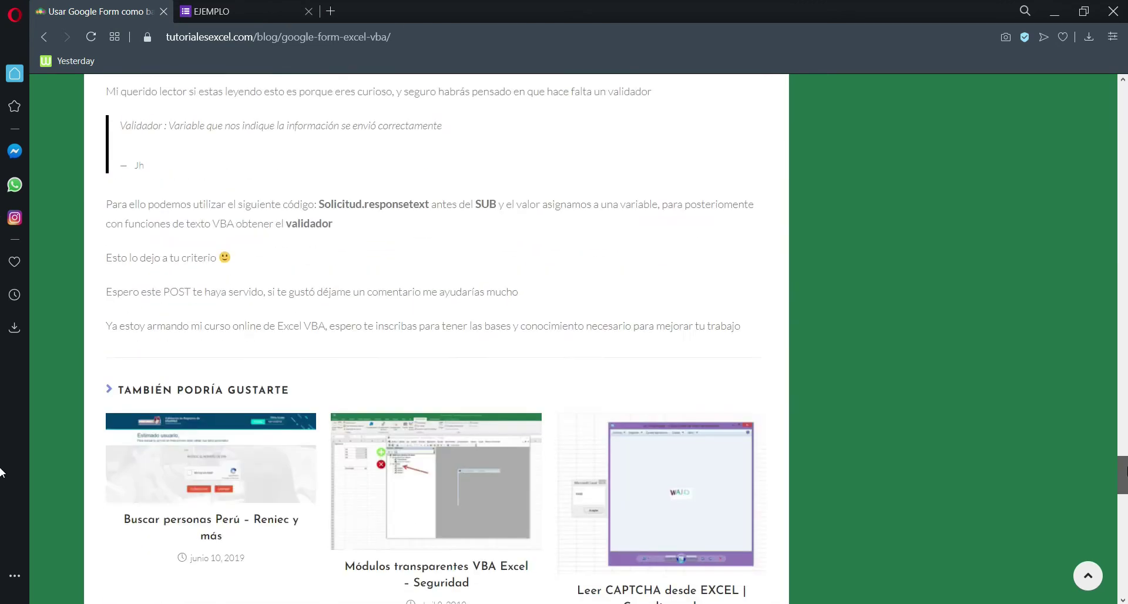
scroll(314, 414, up, 7)
scroll(315, 414, up, 7)
scroll(315, 414, up, 6)
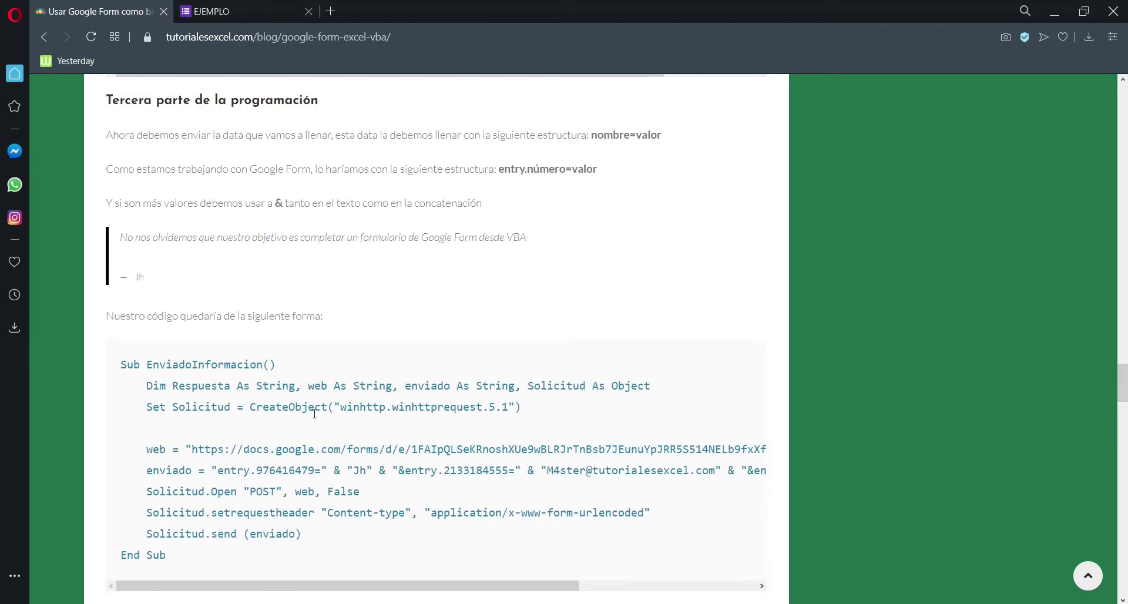
scroll(300, 450, down, 1)
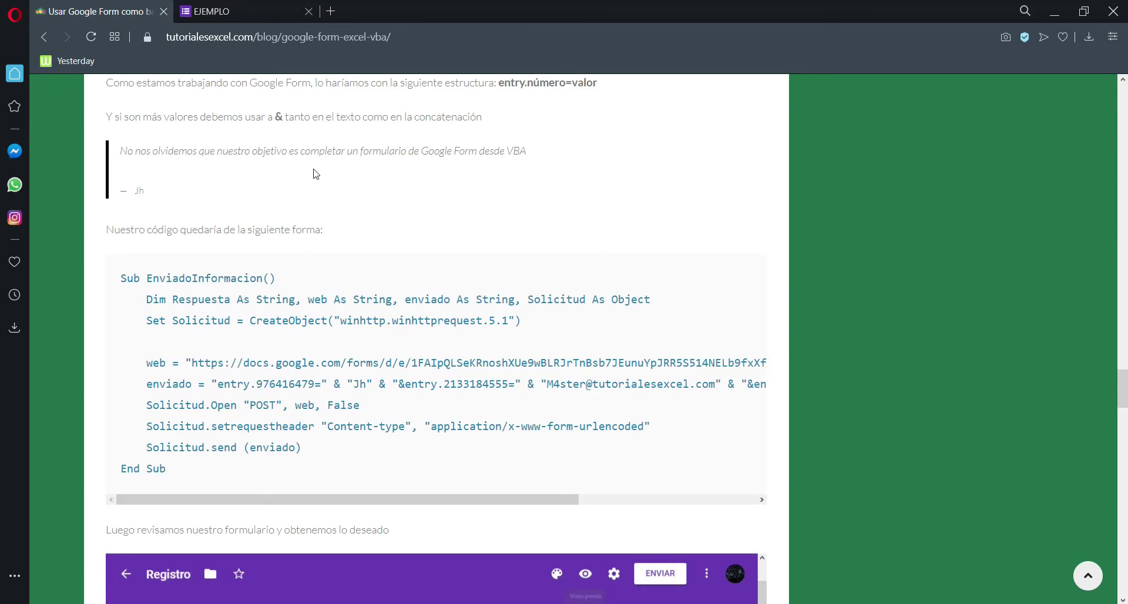
click(231, 13)
- Inspect the NOMBRE field's HTML and locate the form's formResponse action address
click(382, 226)
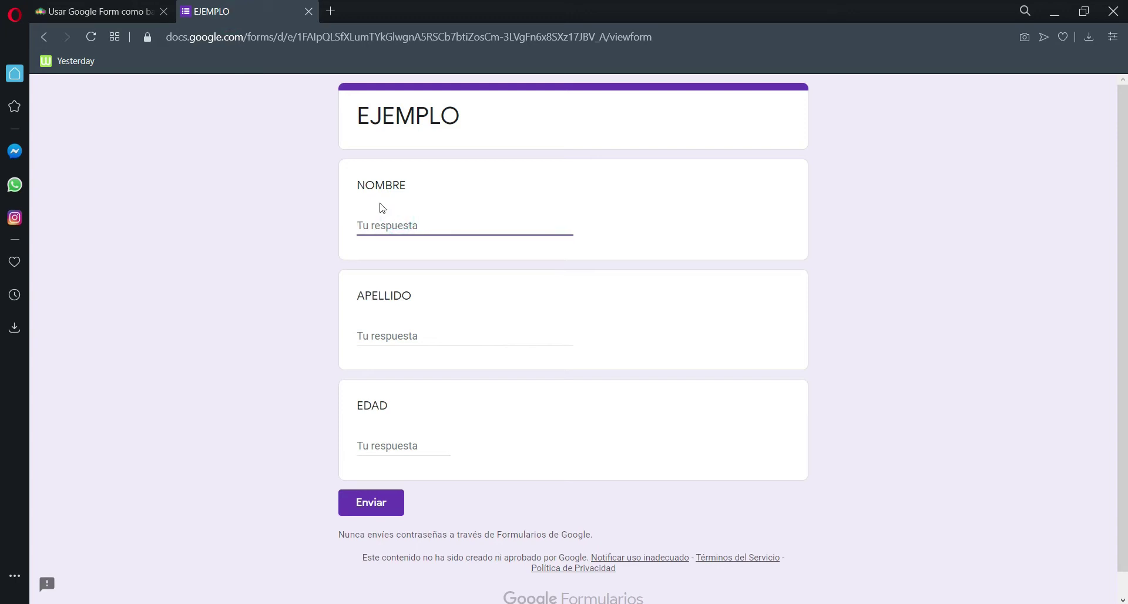
right_click(381, 220)
click(459, 442)
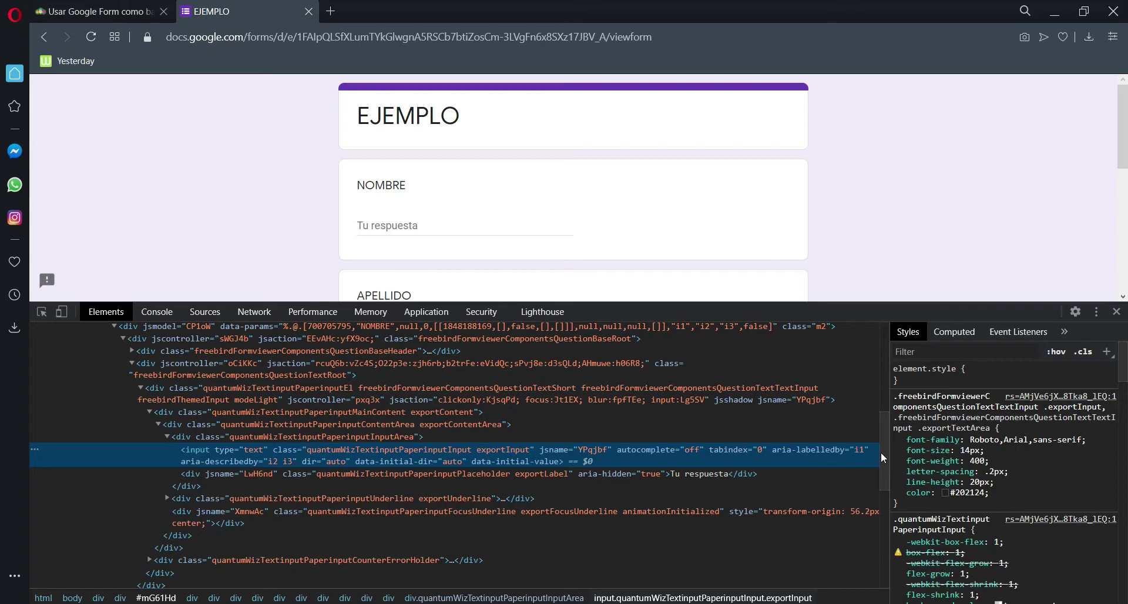
scroll(881, 457, up, 10)
scroll(872, 566, down, 8)
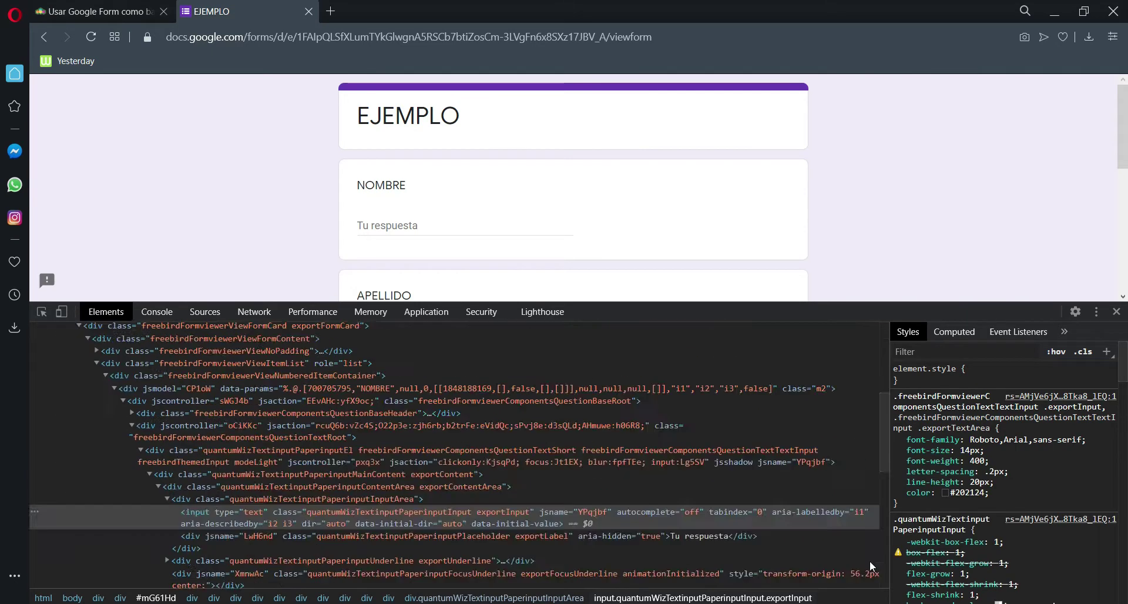
scroll(873, 528, down, 3)
scroll(873, 441, up, 5)
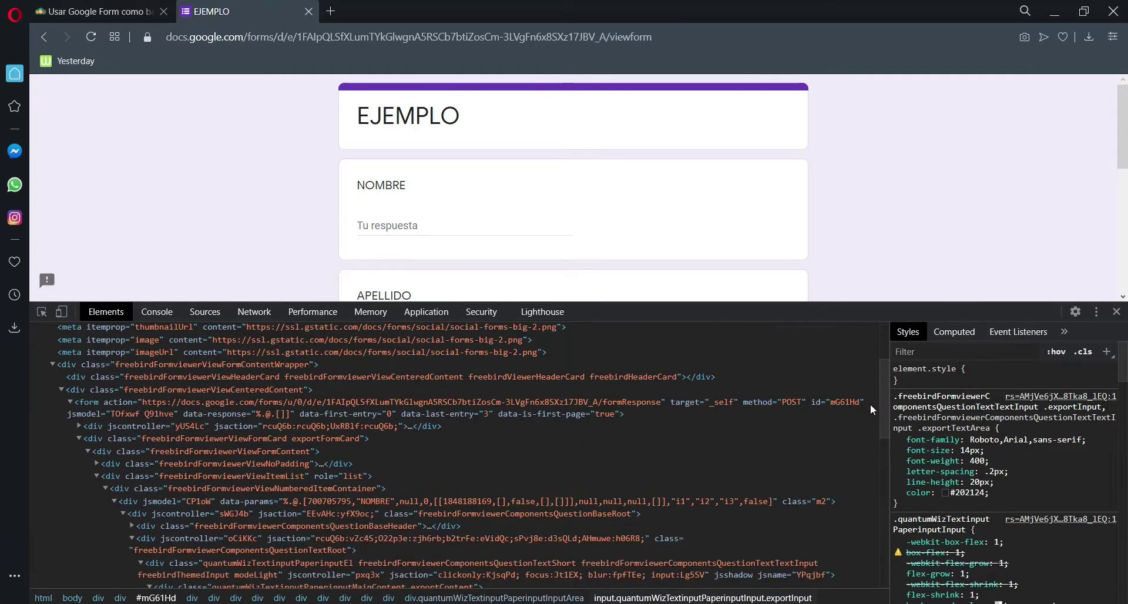
scroll(872, 409, down, 3)
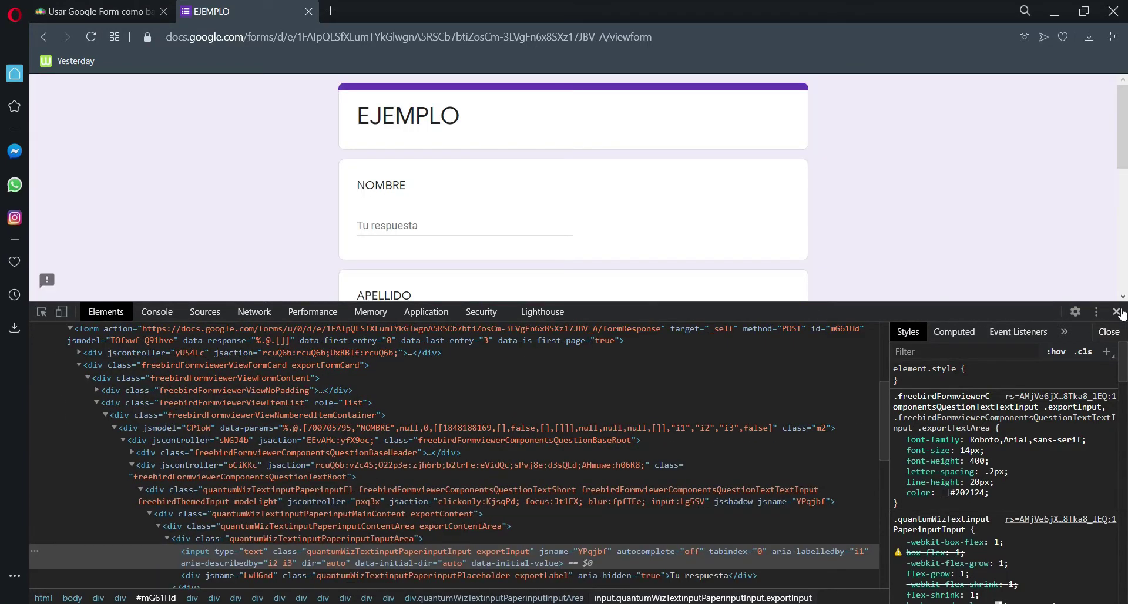
- Close DevTools and copy the EJEMPLO form's web address from Opera's address bar
click(1118, 312)
click(625, 36)
right_click(623, 37)
click(676, 93)
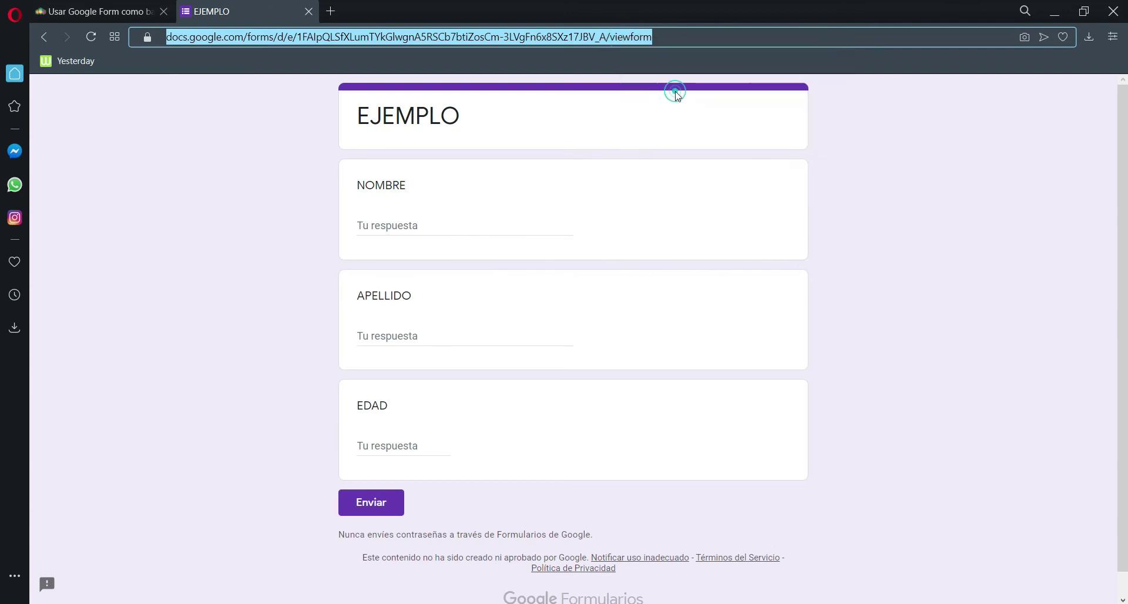
click(890, 344)
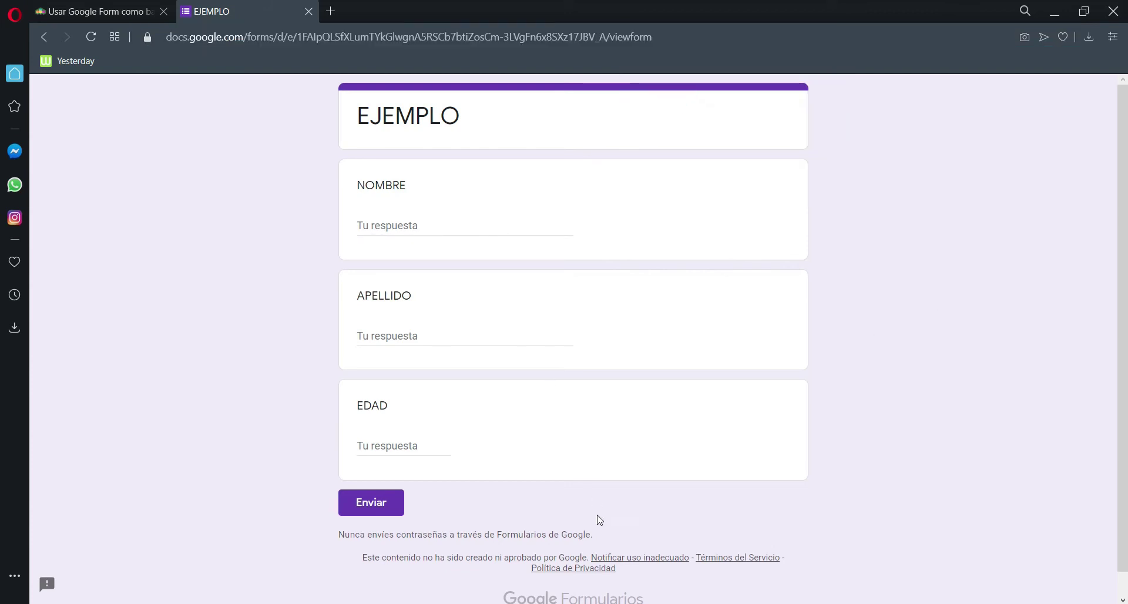
- Load the copied form address in Firefox using Pegar e ir
key(alt+Tab)
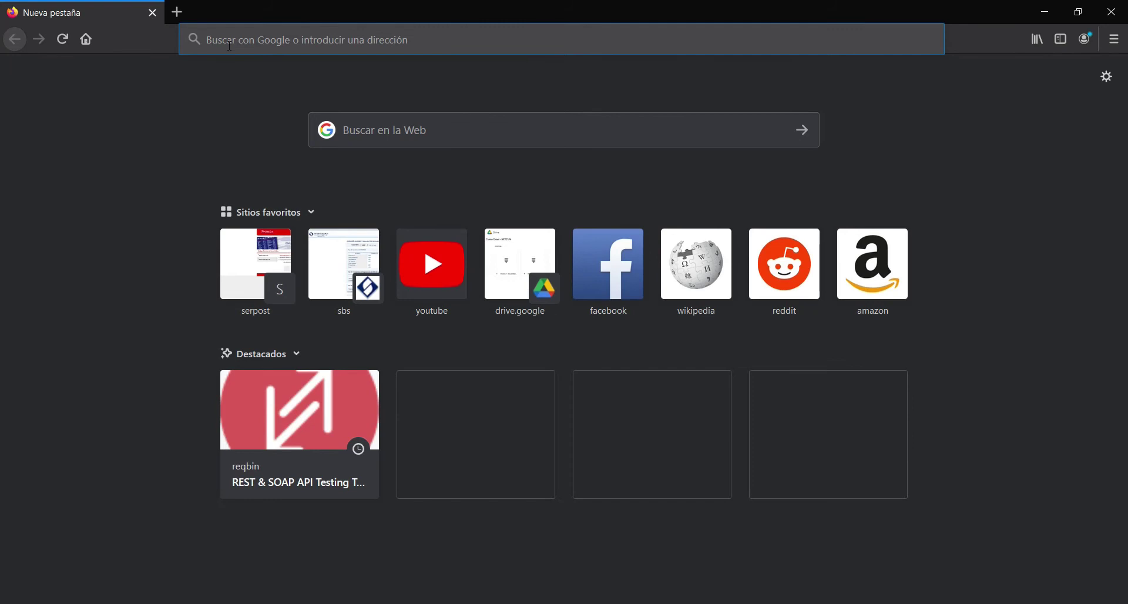
right_click(230, 42)
click(253, 111)
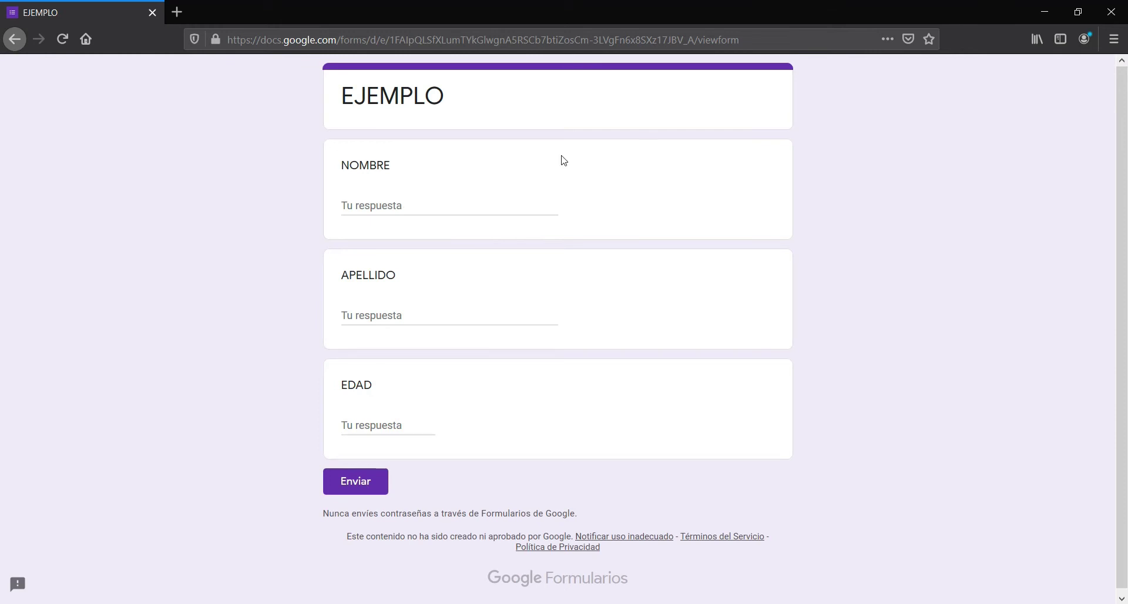
- Open Firefox's element inspector and enter 'Prueba 1' as NOMBRE
right_click(563, 160)
click(646, 316)
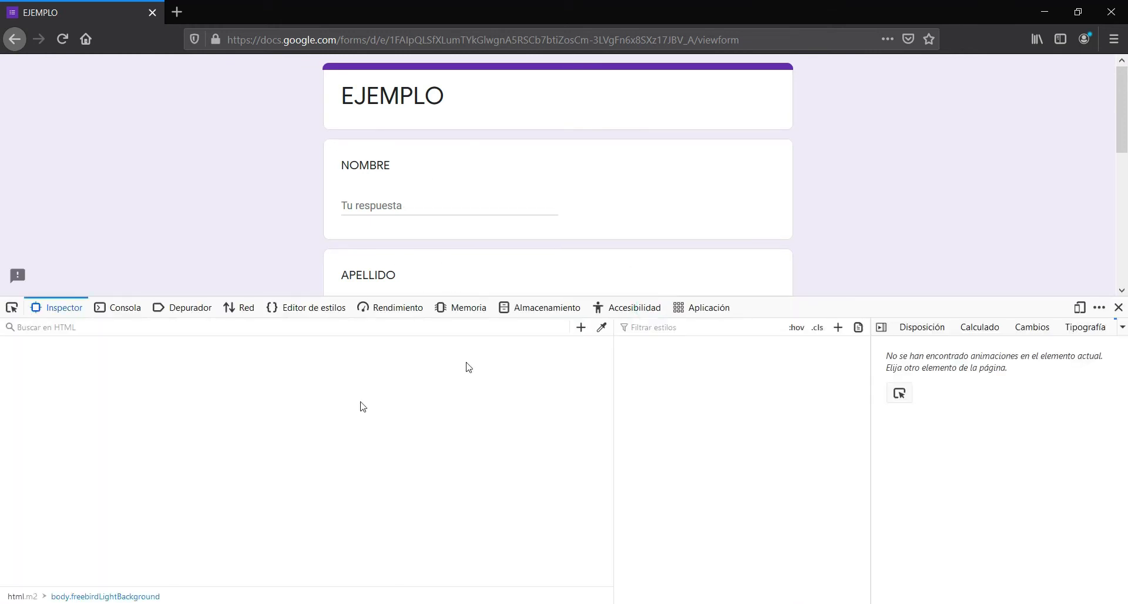
click(409, 198)
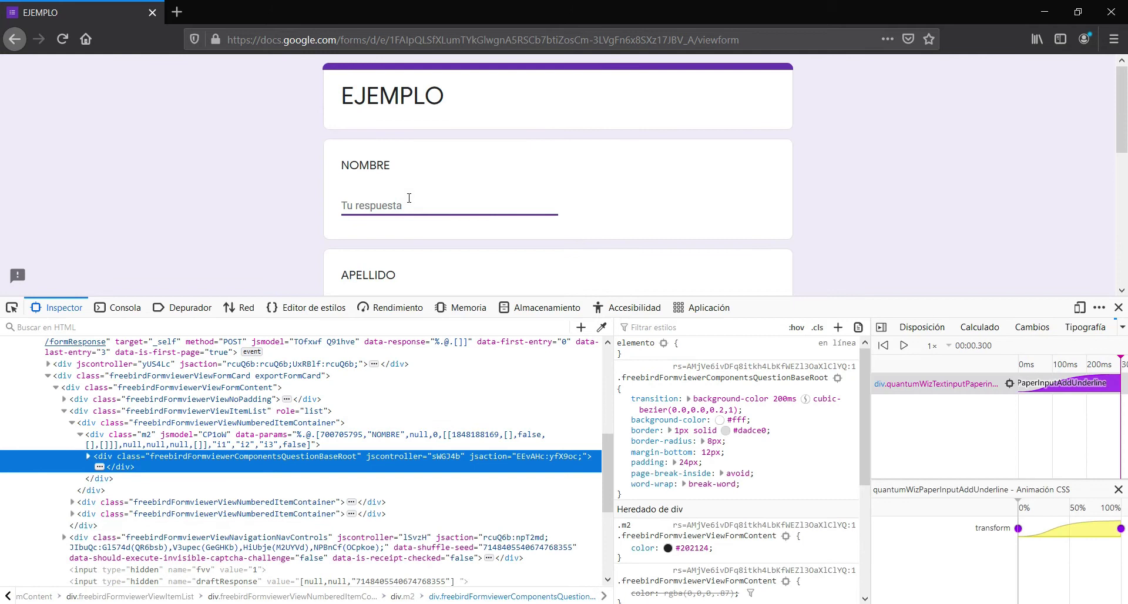
text(Prueba 1)
scroll(409, 198, down, 3)
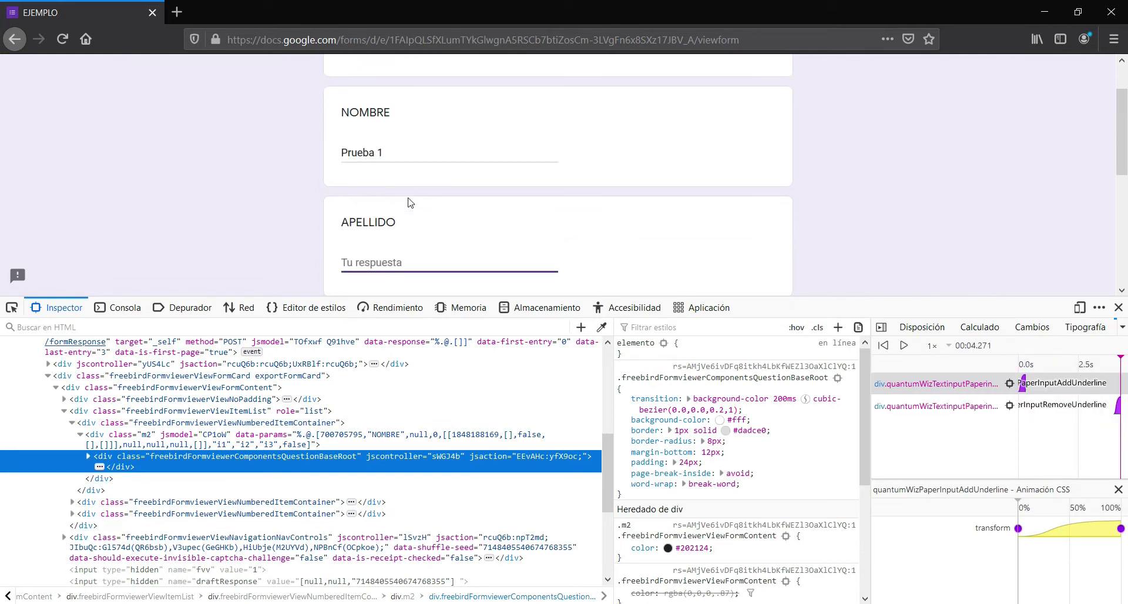
- Enter 'Prueba 2' as APELLIDO and 11 as EDAD, then press Enviar
click(409, 203)
text(Prueba 2)
key(Tab)
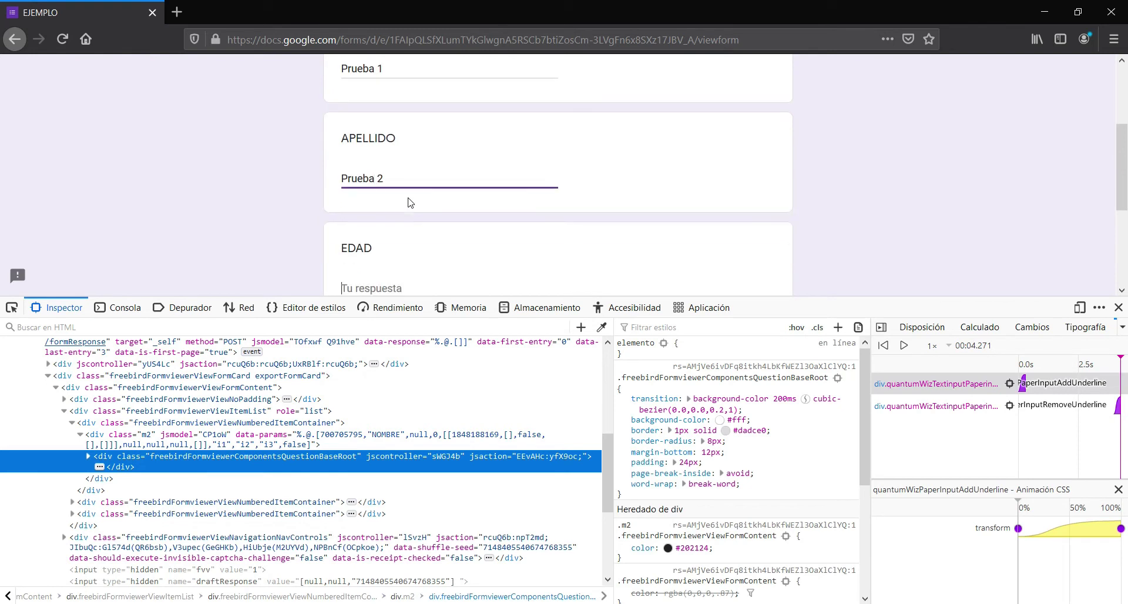
text(dd)
scroll(416, 237, down, 3)
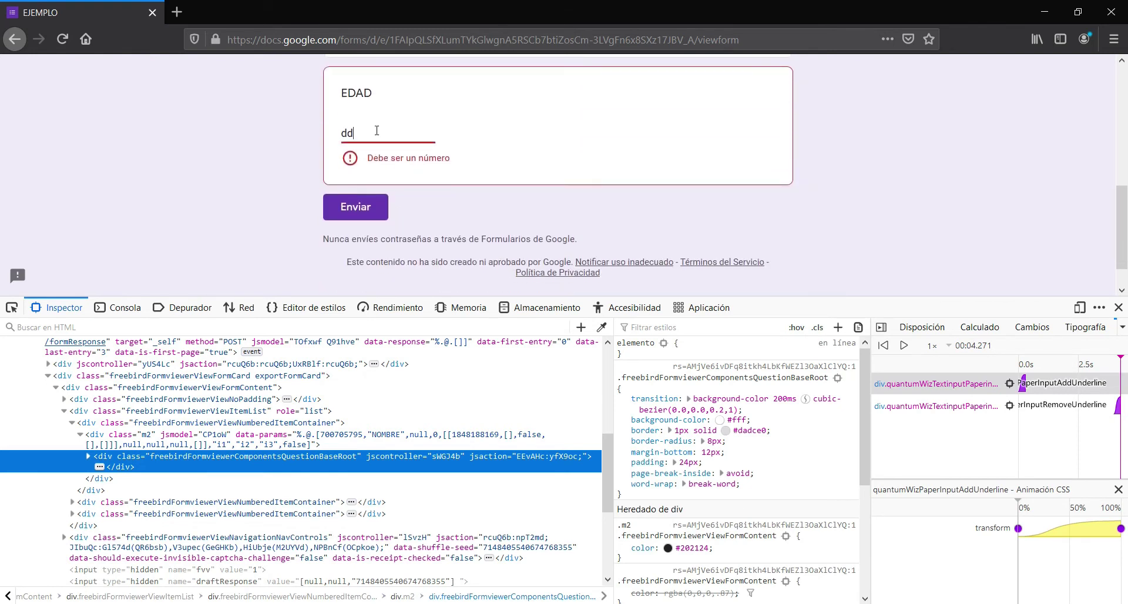
key(BackSpace)
key(BackSpace)
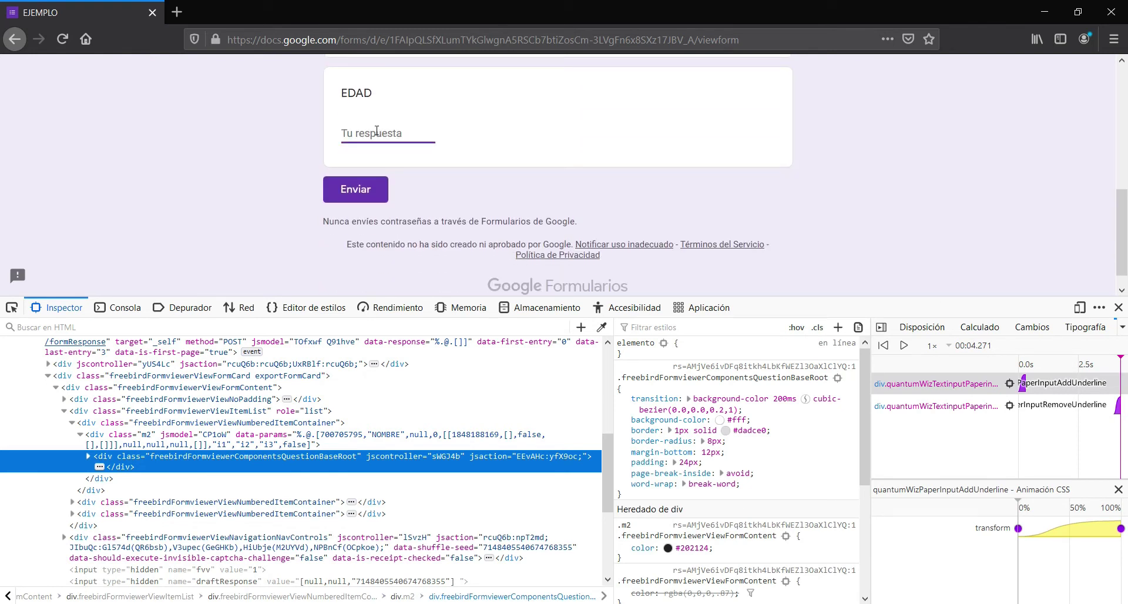
text(11)
scroll(423, 208, up, 2)
click(360, 269)
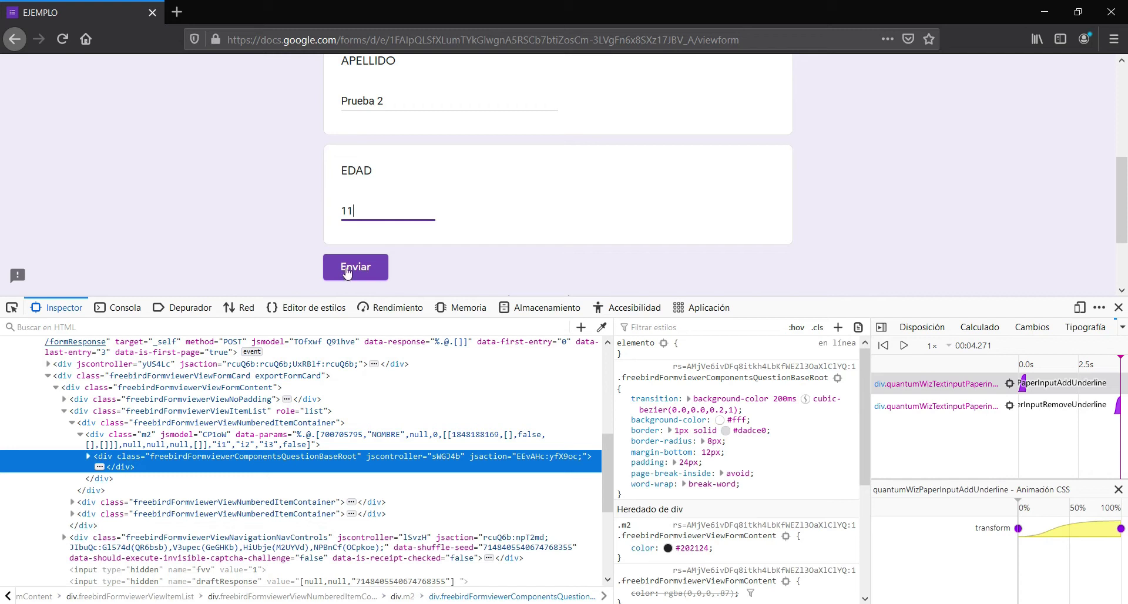
- Show the Red panel listing the form's POST logImpressions requests
click(239, 308)
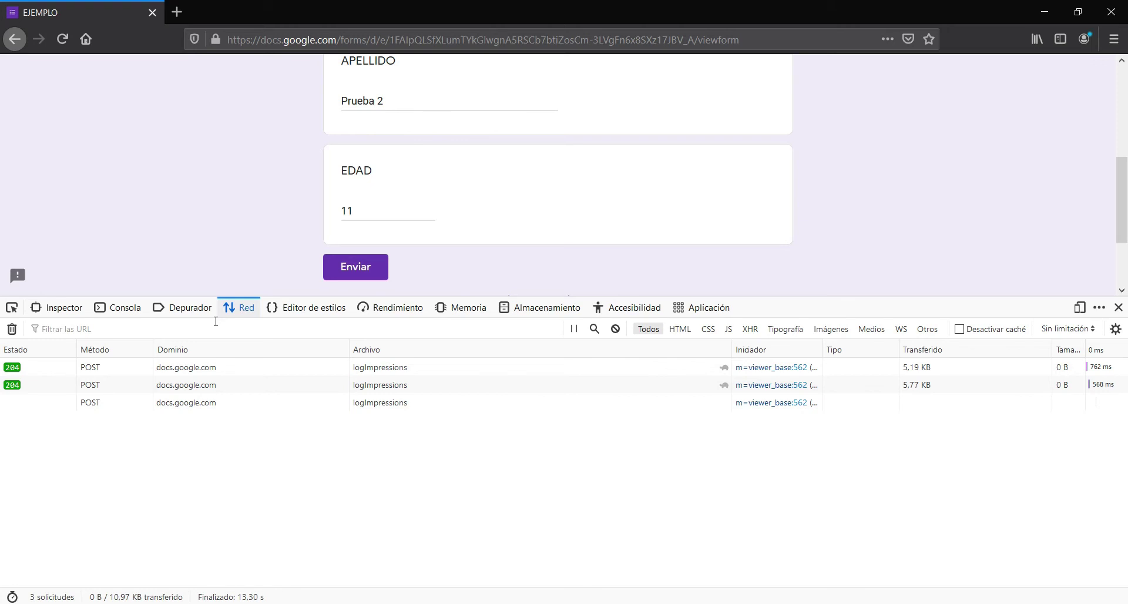
- Submit the form and inspect the formResponse POST's response and sent entry IDs with values
click(351, 283)
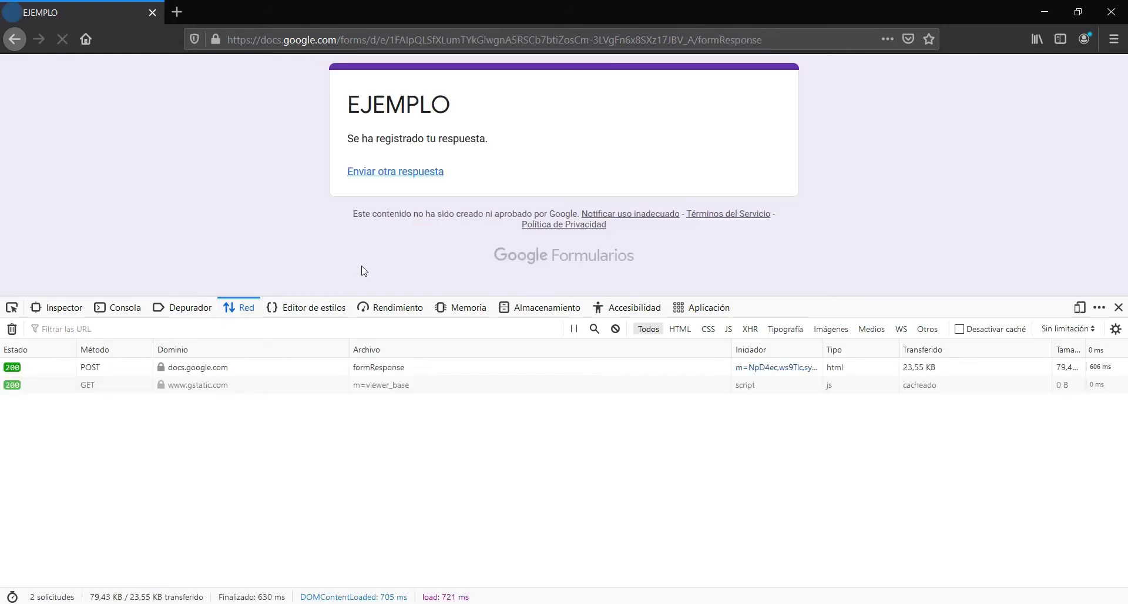
click(200, 368)
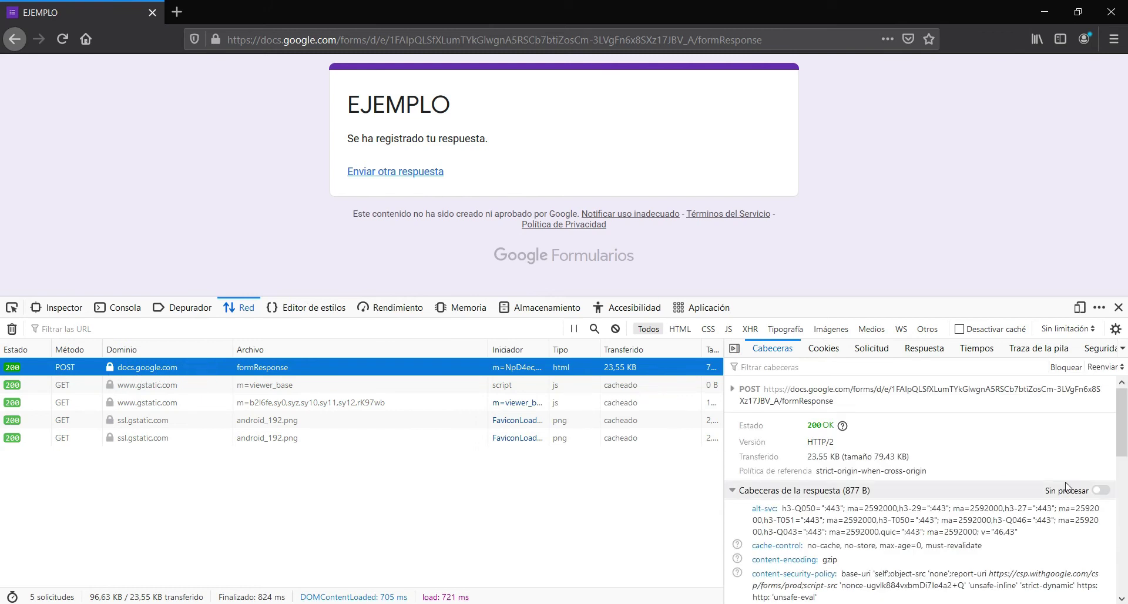
click(924, 349)
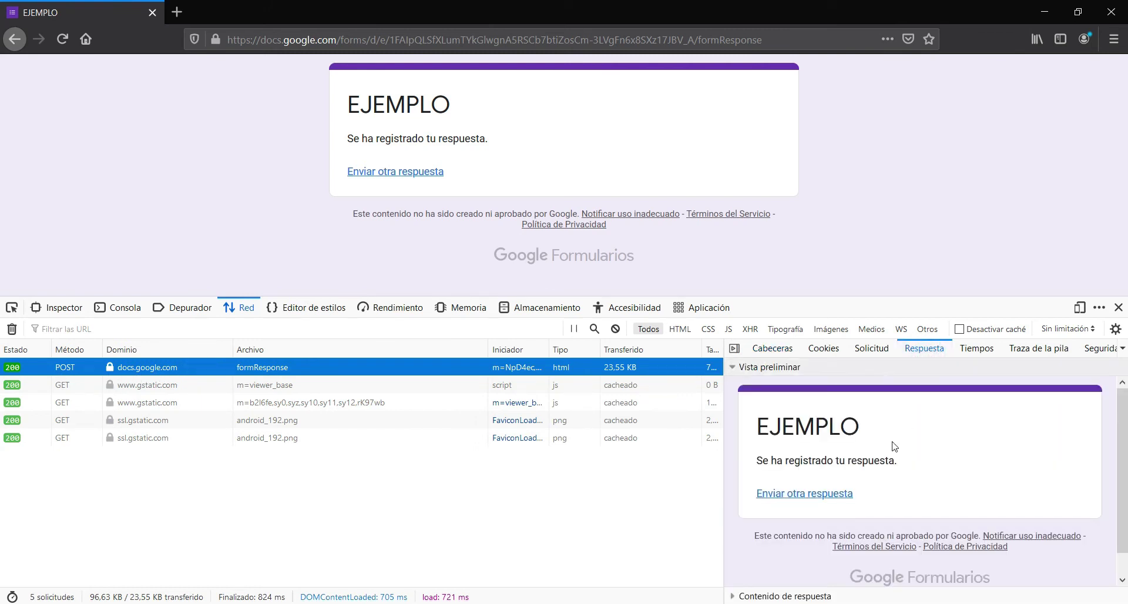
click(858, 348)
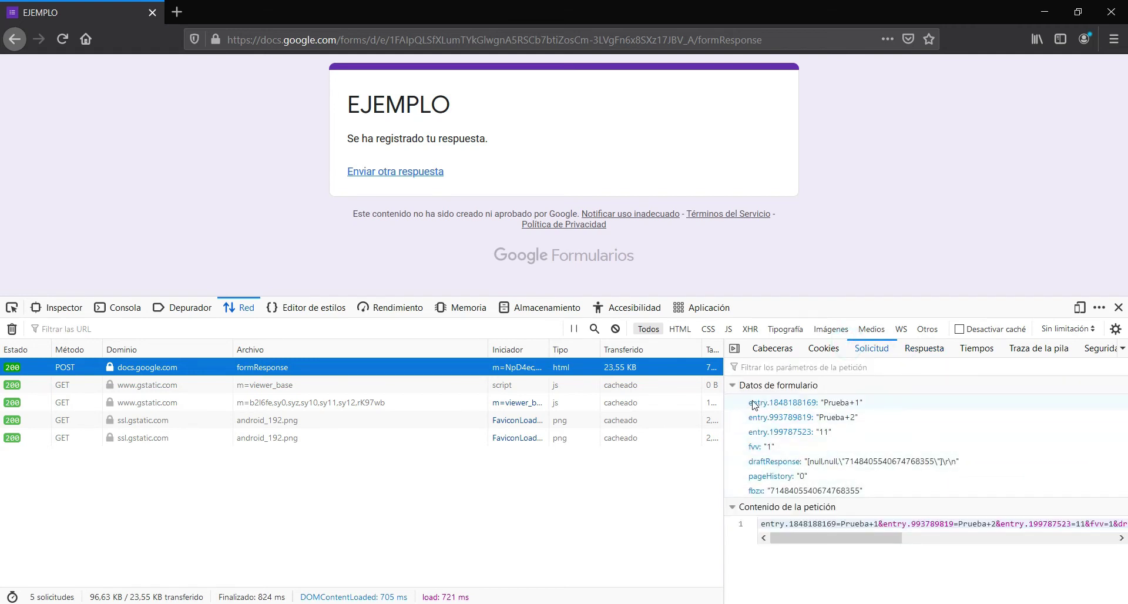
drag(745, 400, 847, 433)
click(850, 462)
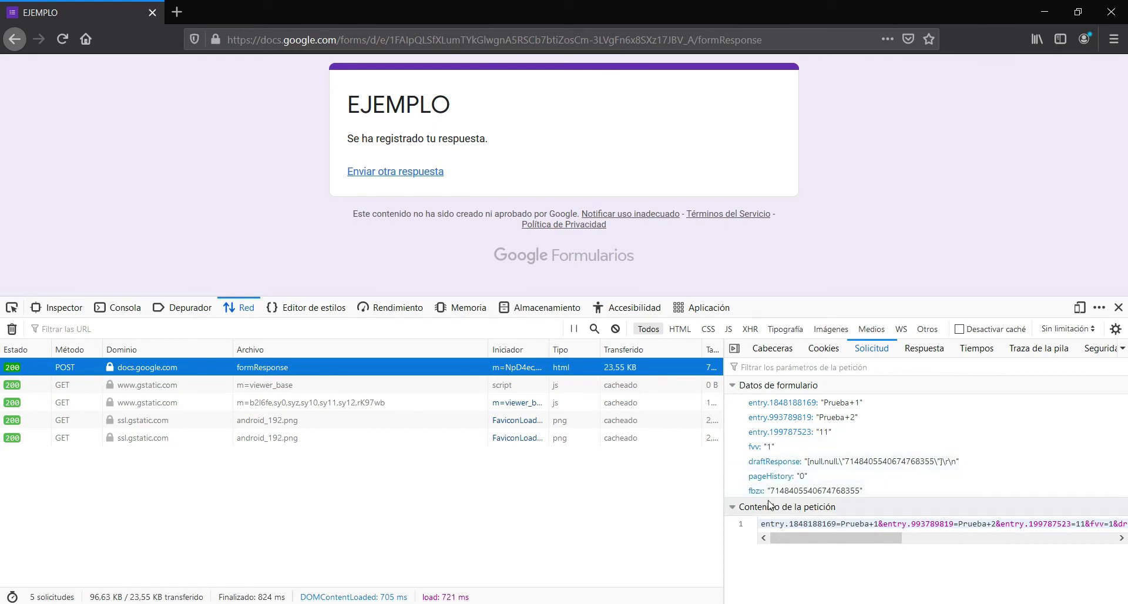
- Review the request headers, marking Content-Type application/x-www-form-urlencoded and the Cookie row
click(771, 347)
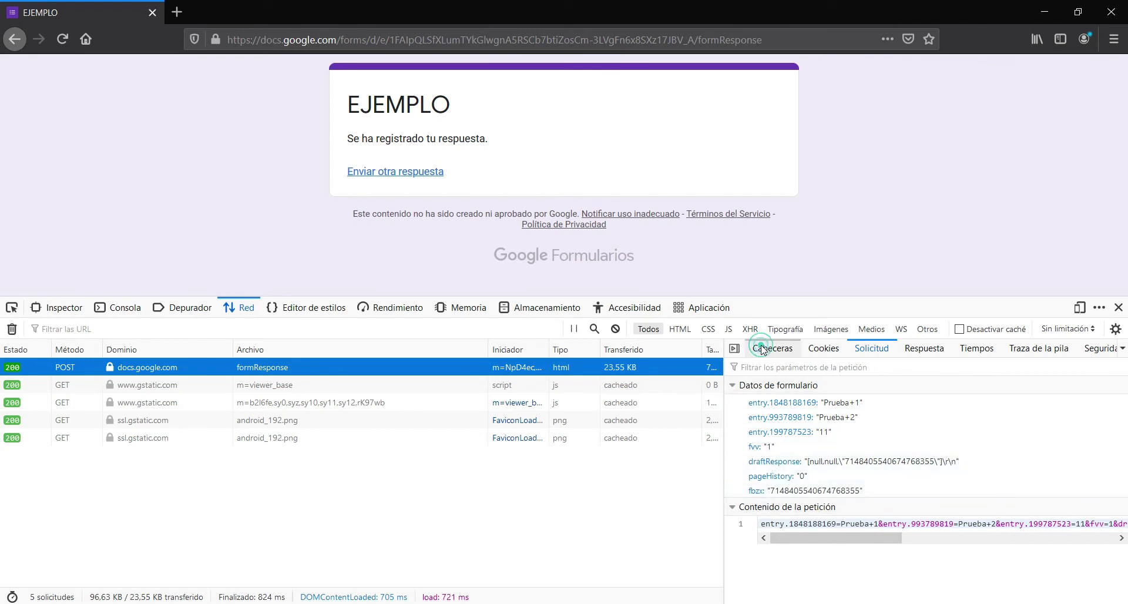
scroll(904, 579, down, 4)
scroll(896, 529, down, 3)
scroll(887, 482, down, 3)
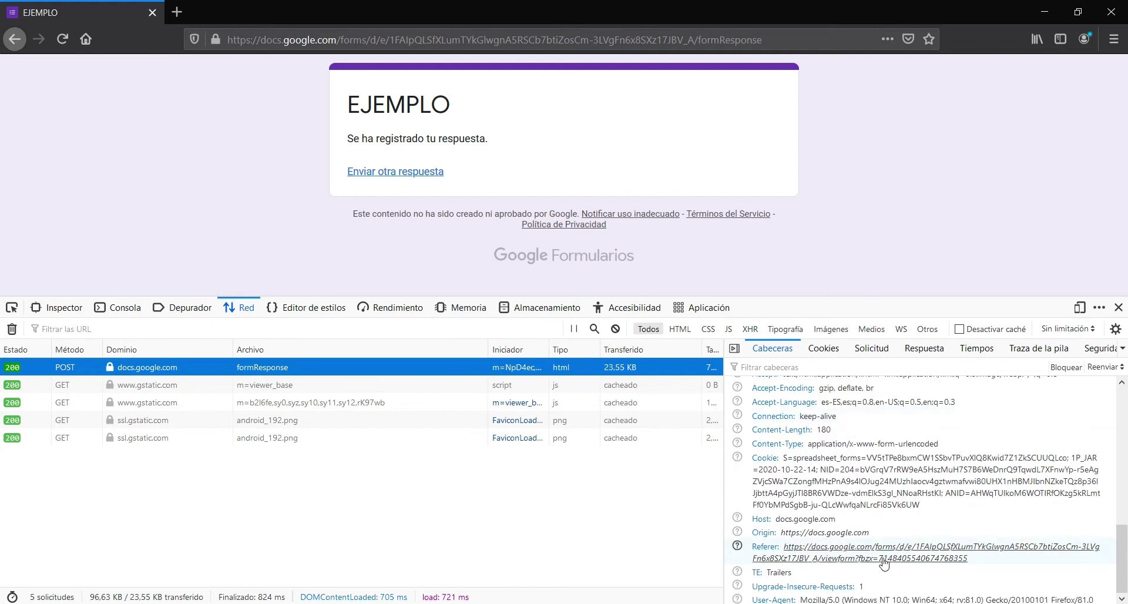
drag(802, 461, 895, 491)
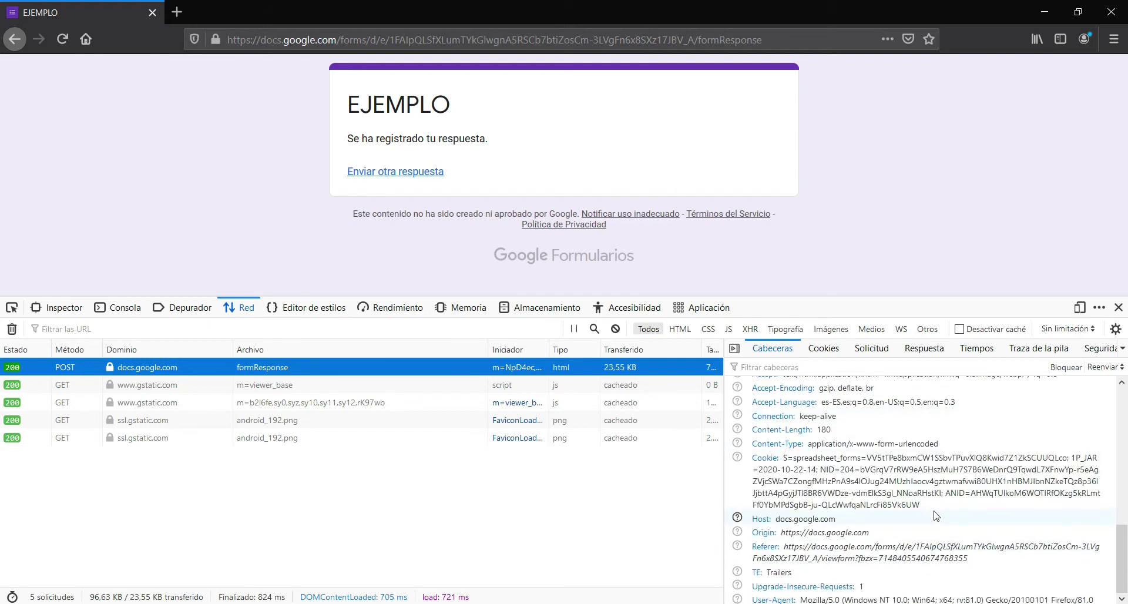
click(940, 558)
drag(940, 444, 808, 443)
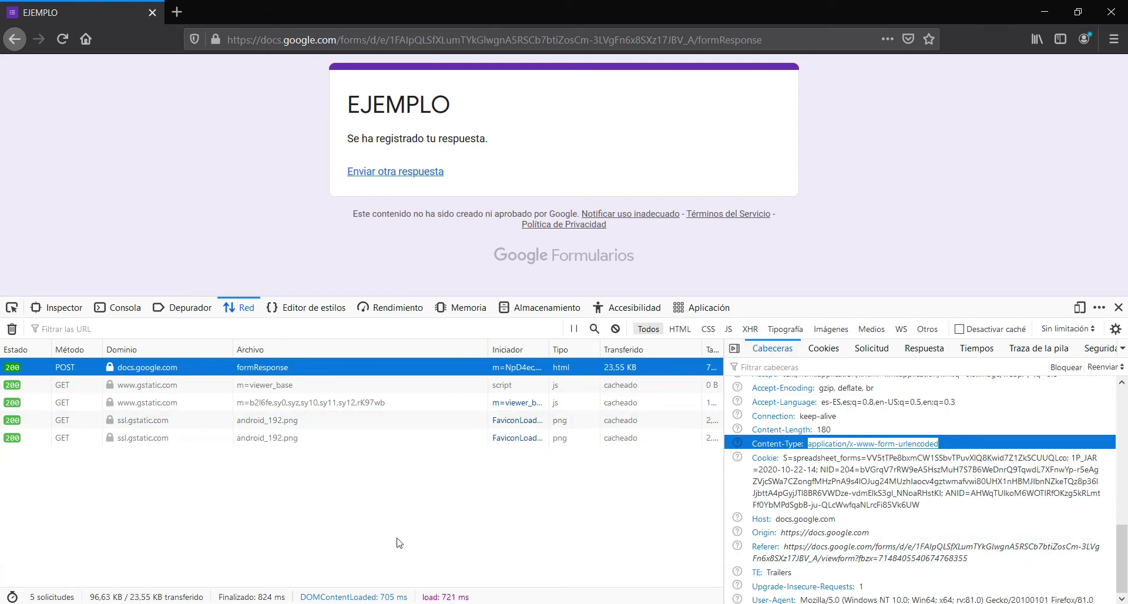
scroll(833, 513, up, 2)
scroll(832, 513, up, 2)
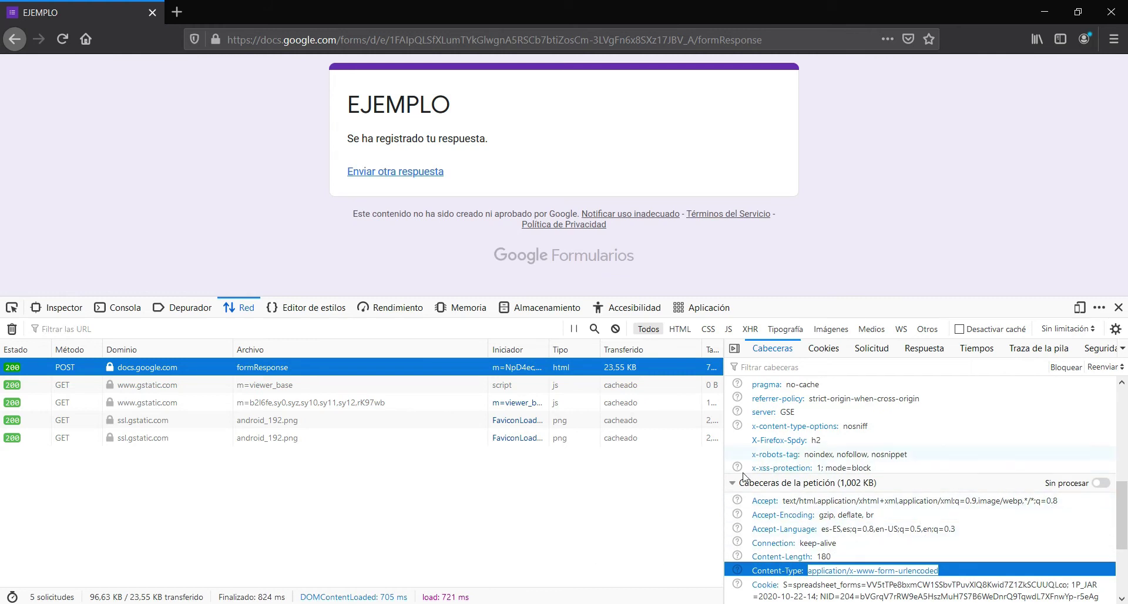
scroll(758, 503, down, 3)
scroll(806, 496, down, 1)
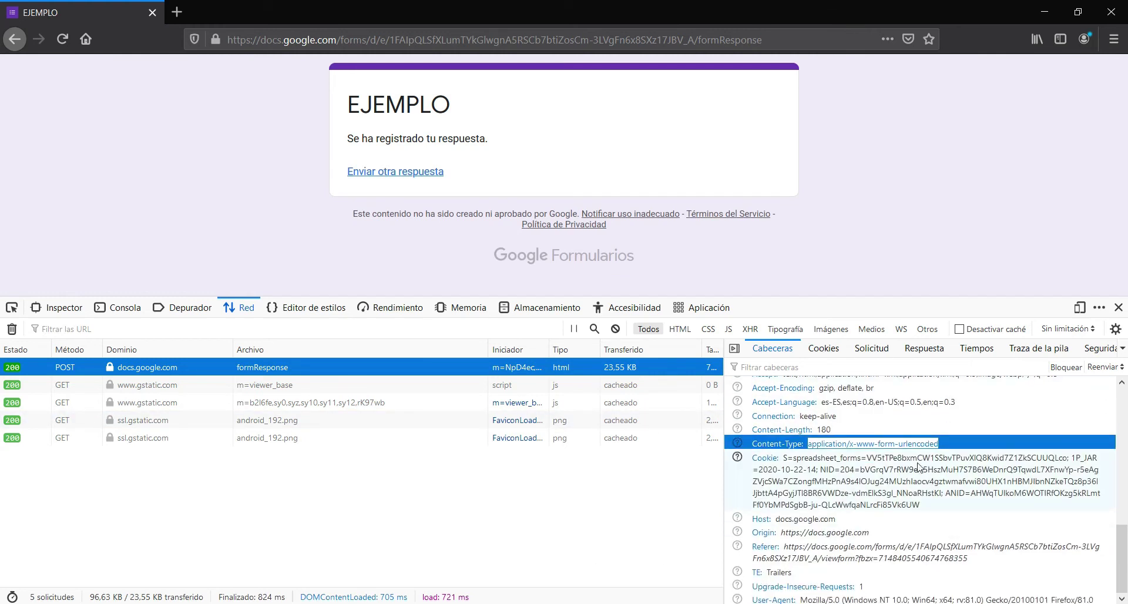
click(806, 497)
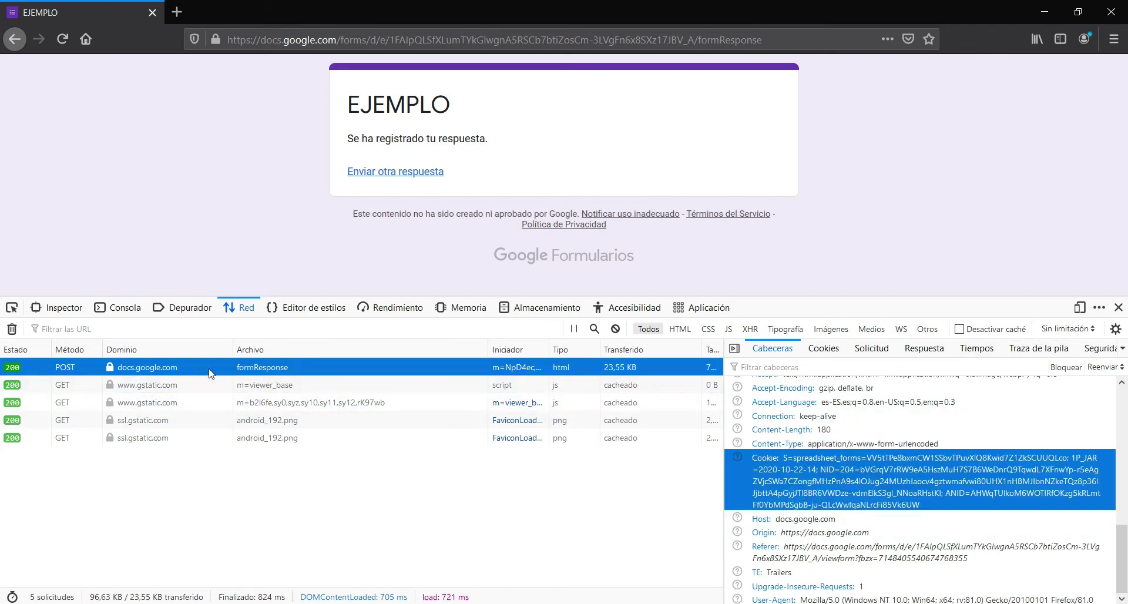
- Open the formResponse POST in Editar y volver a enviar and select its entry IDs and body
right_click(189, 370)
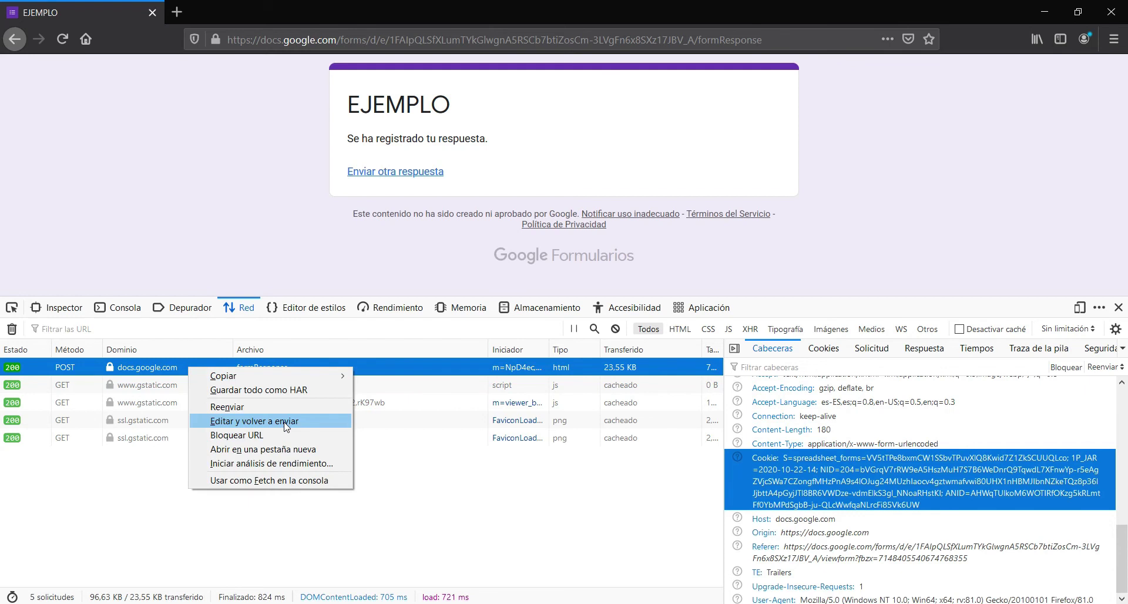
click(265, 422)
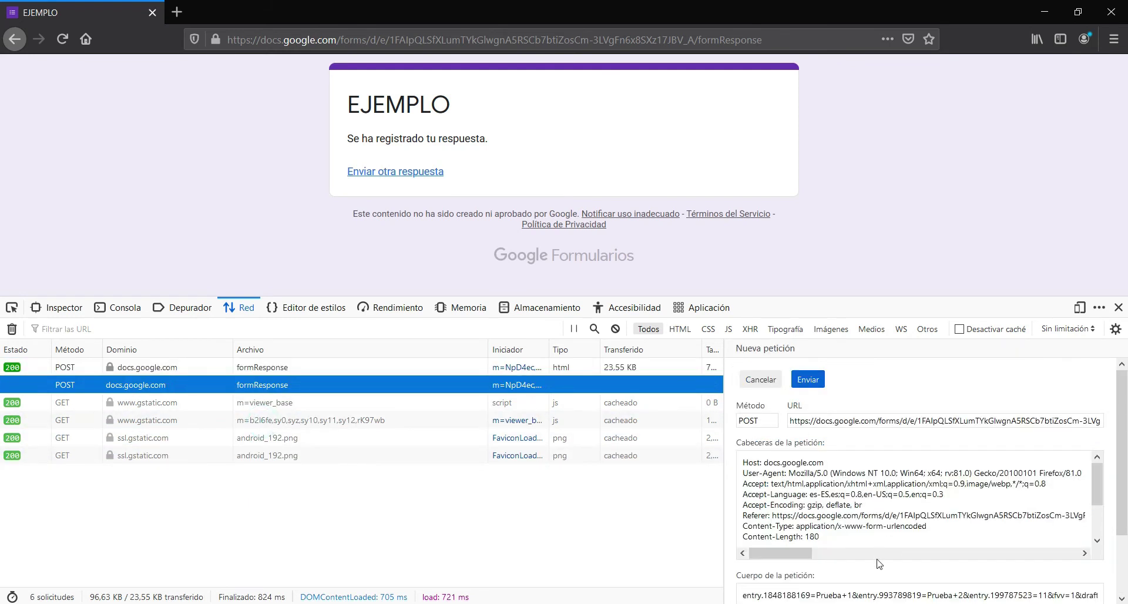
scroll(993, 576, down, 3)
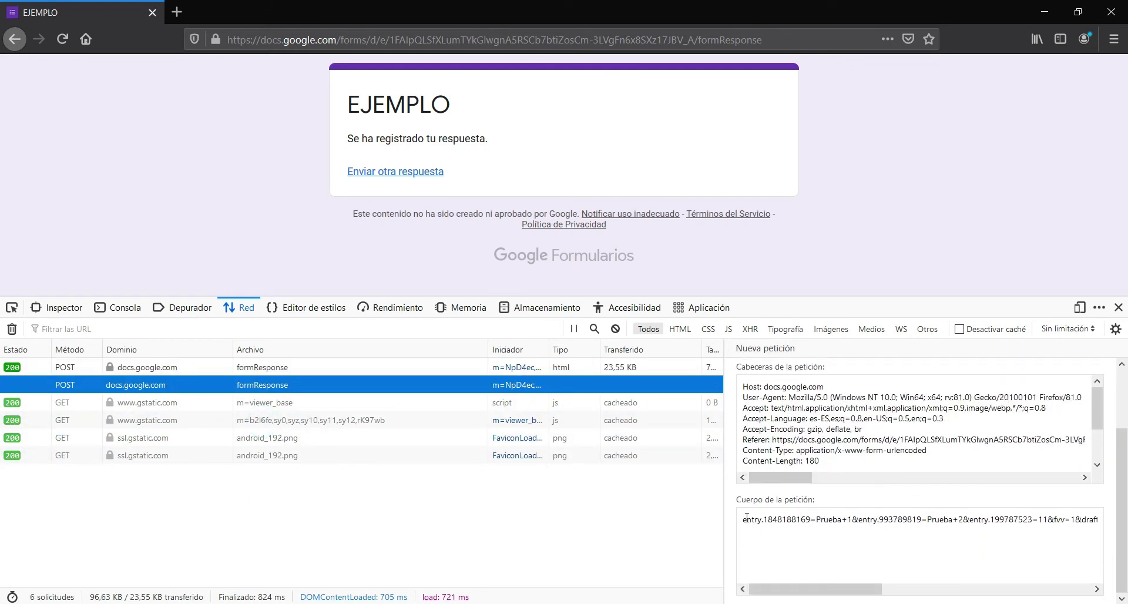
drag(743, 519, 810, 519)
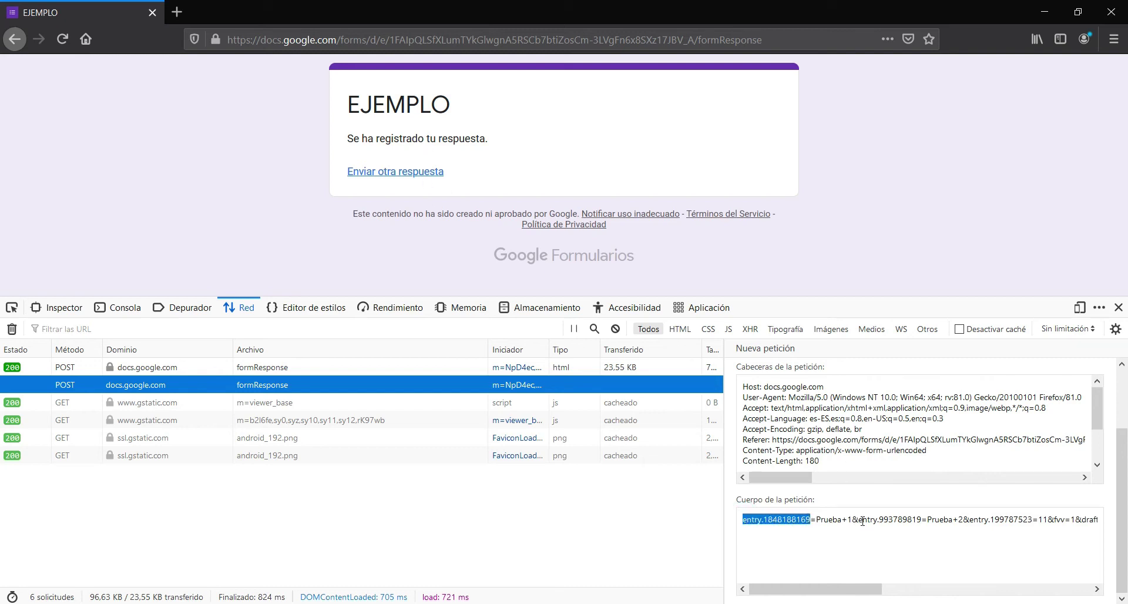
drag(859, 520, 1030, 519)
mouse_move(905, 588)
mouse_down()
mouse_move(1072, 590)
mouse_move(651, 590)
mouse_up()
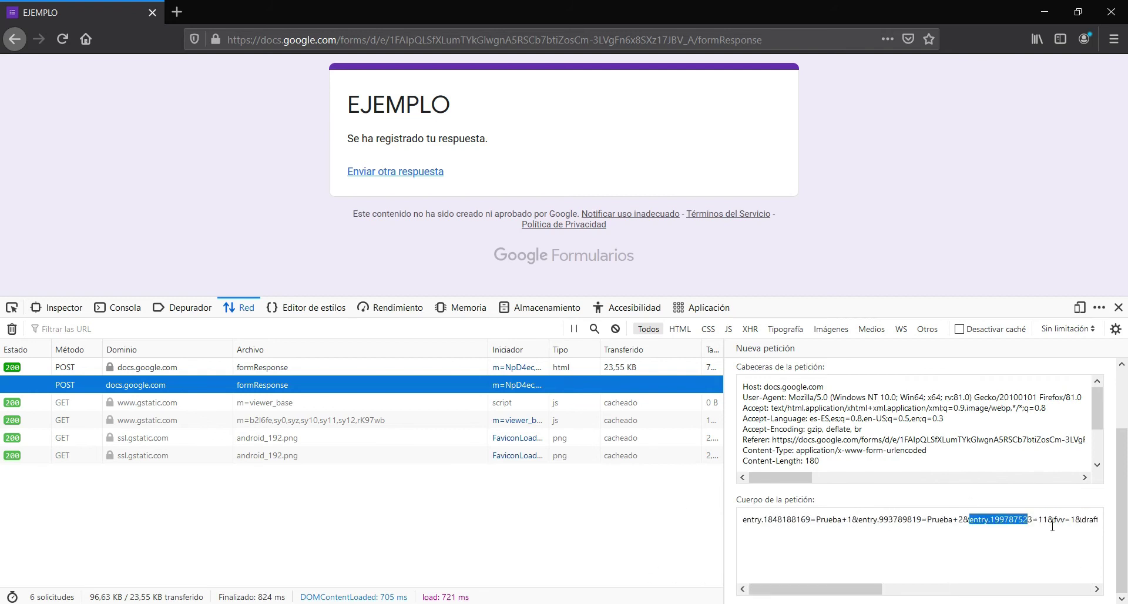
drag(1047, 520, 687, 523)
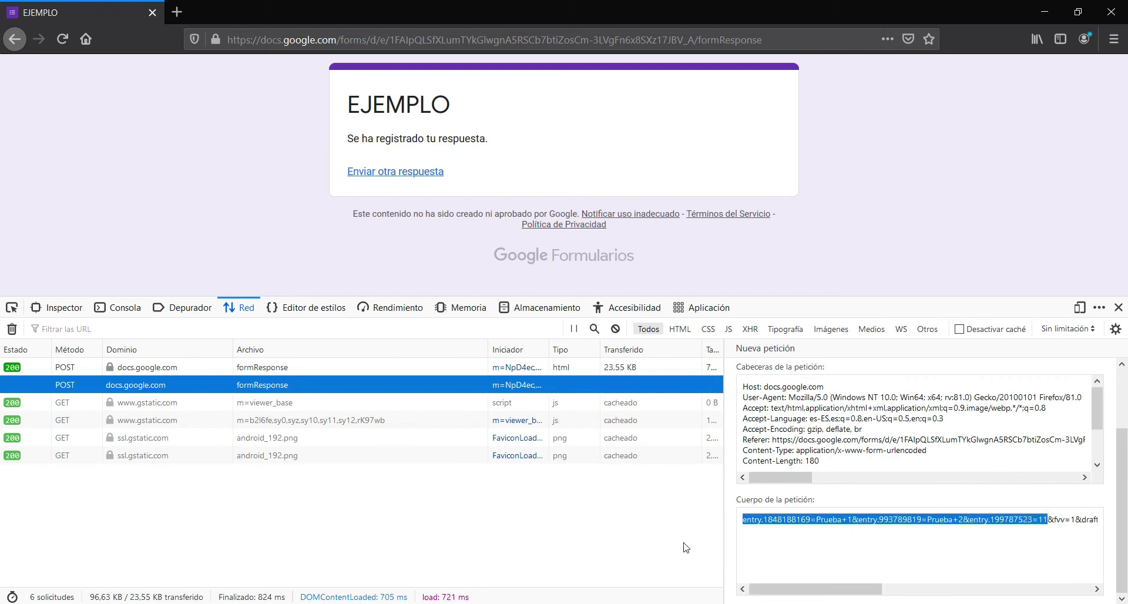
- Copy the tutorial's EnviadoInformacion code from Opera and paste it into Módulo1
key(alt+Tab)
key(ctrl+Tab)
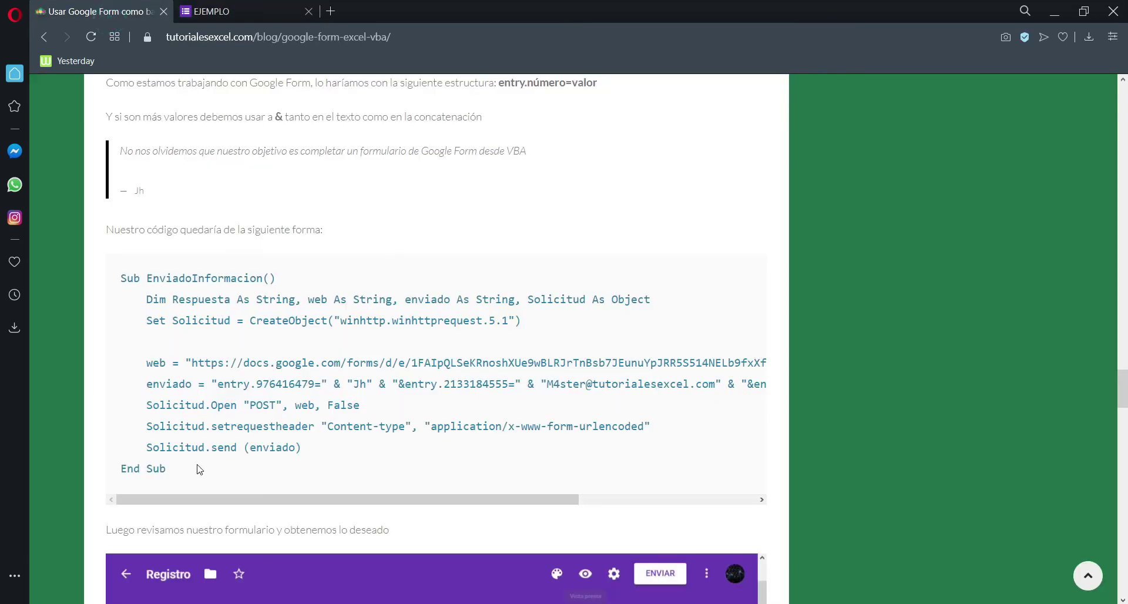
drag(199, 468, 117, 275)
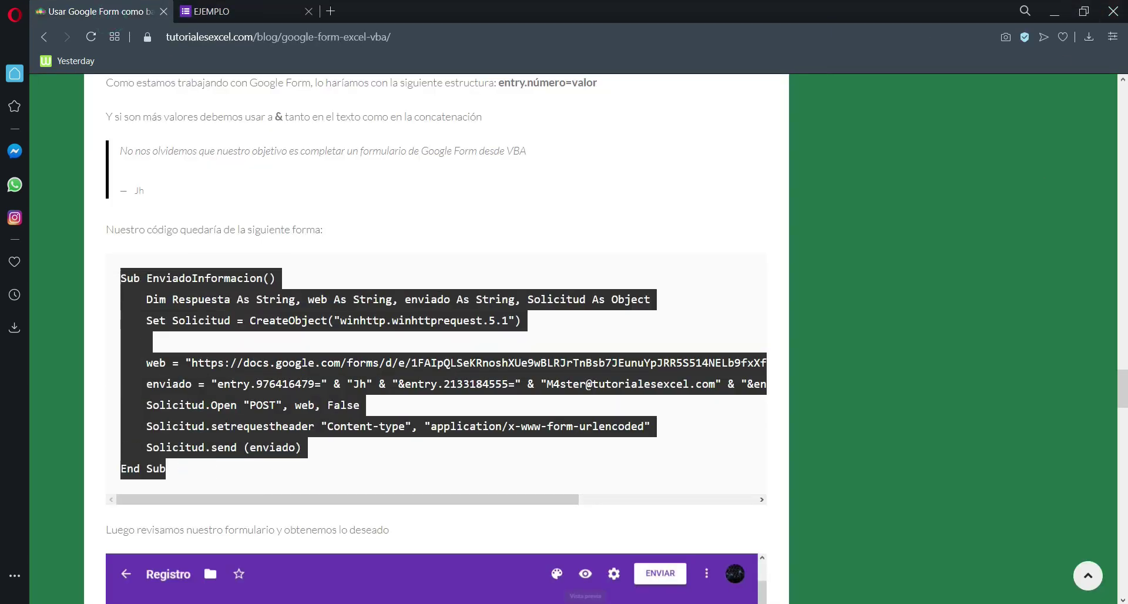
key(alt+Tab)
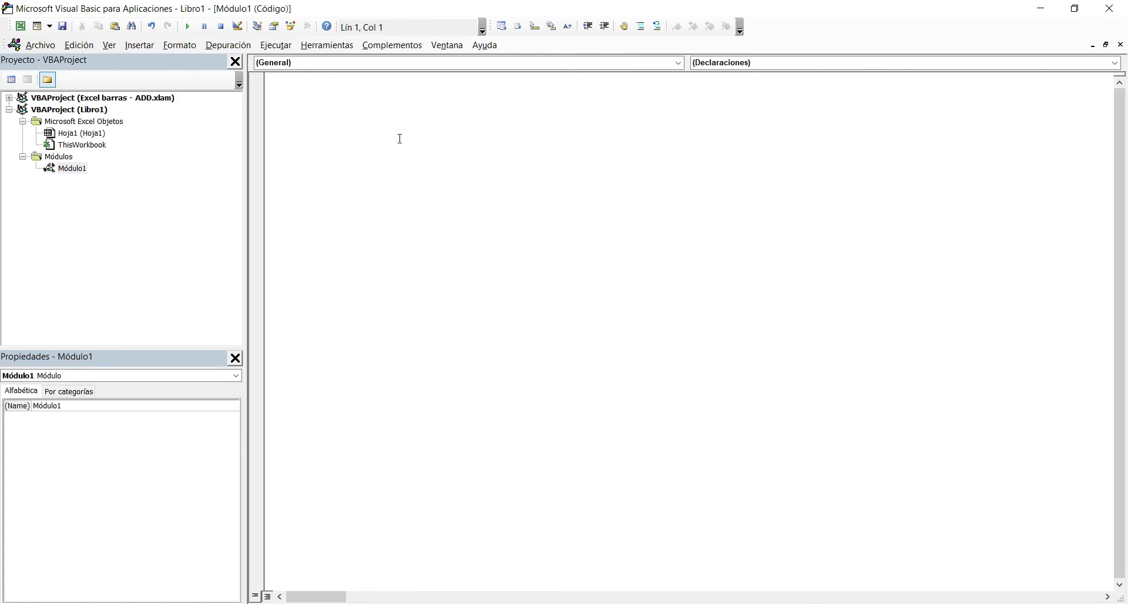
key(ctrl+v)
- Paste the EJEMPLO formResponse URL into the web variable and delete enviado's old contents
key(alt+Tab)
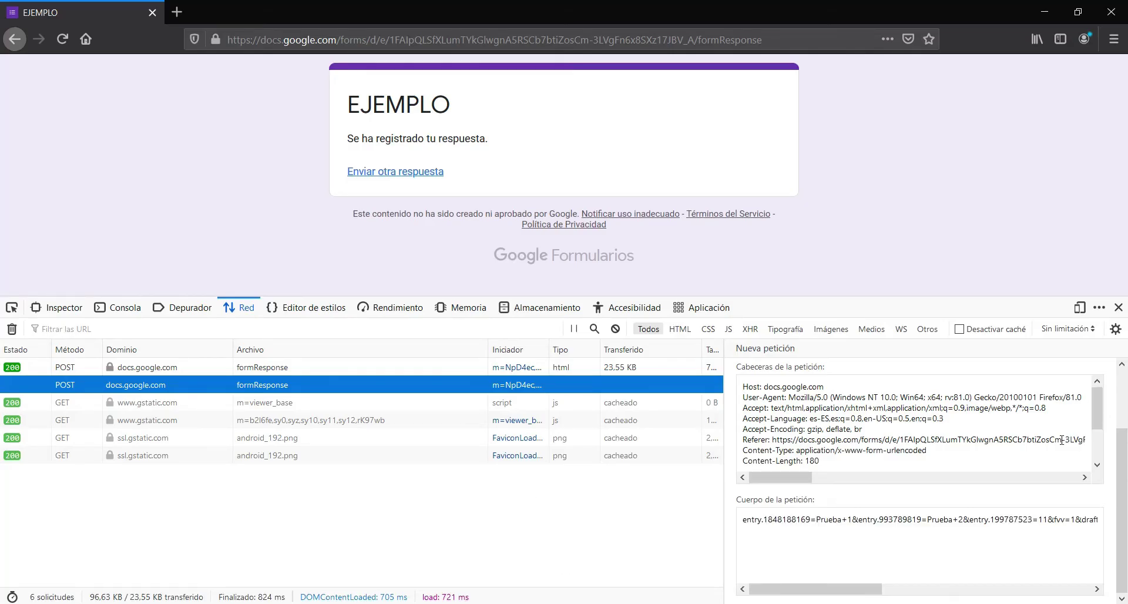
scroll(1093, 439, up, 2)
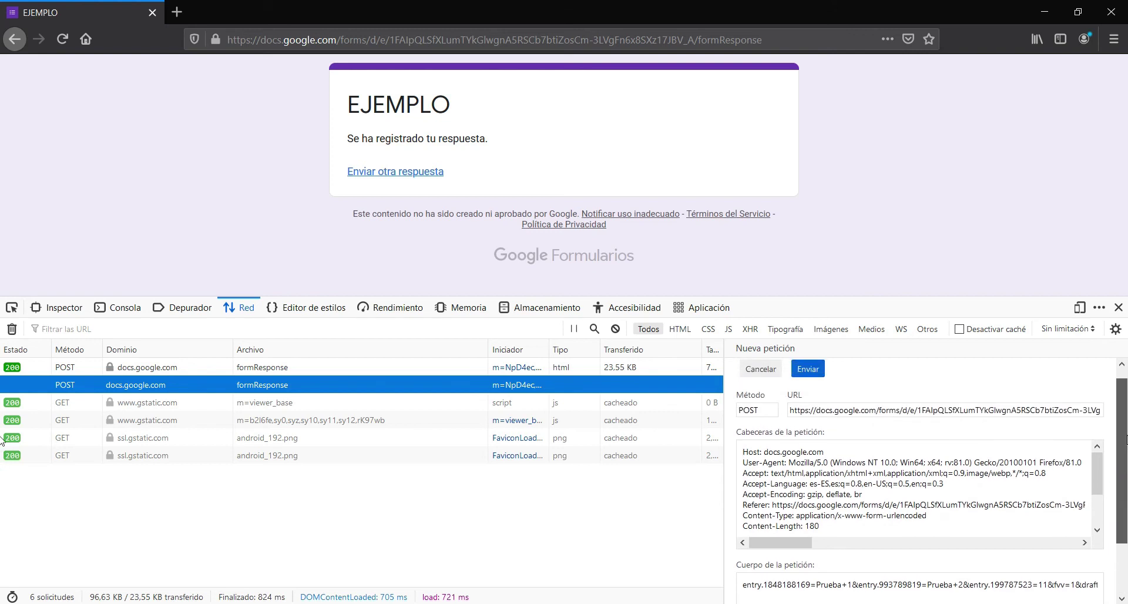
triple_click(973, 417)
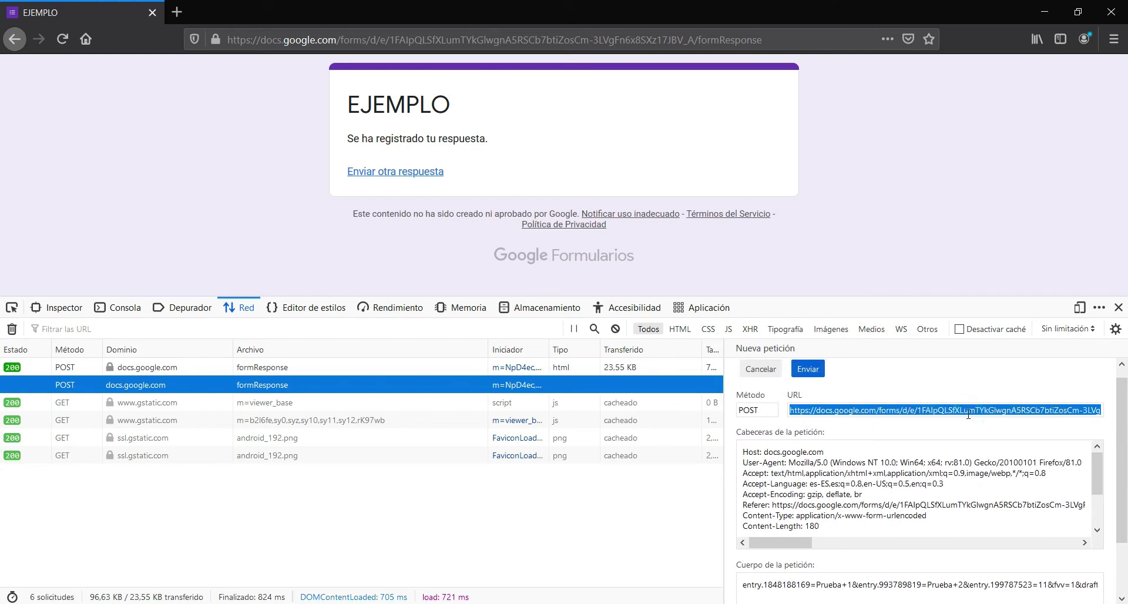
click(739, 539)
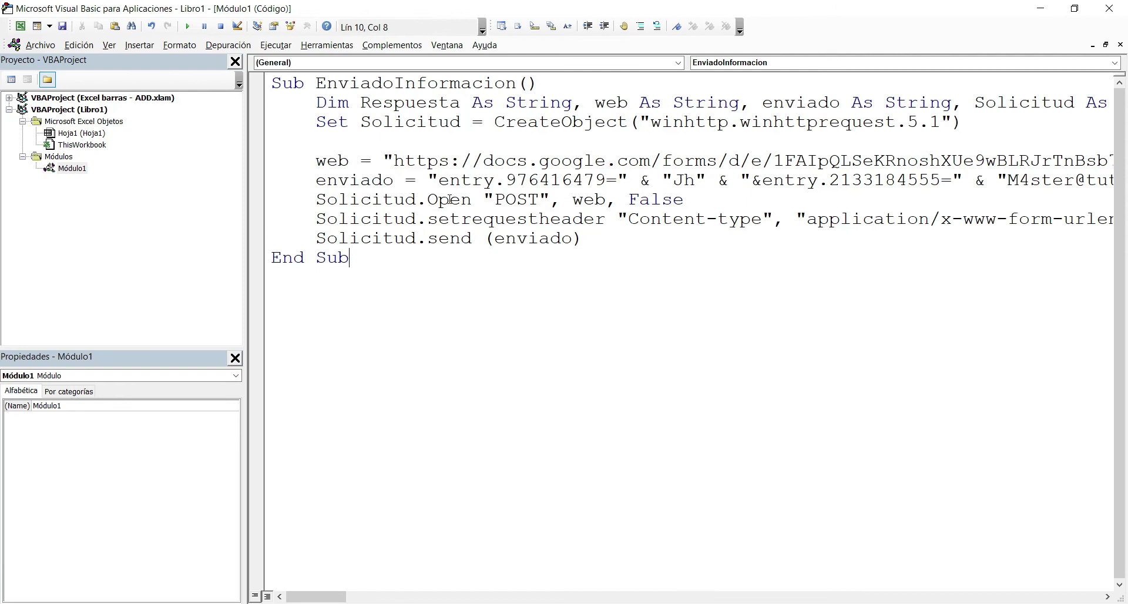
drag(393, 164, 898, 168)
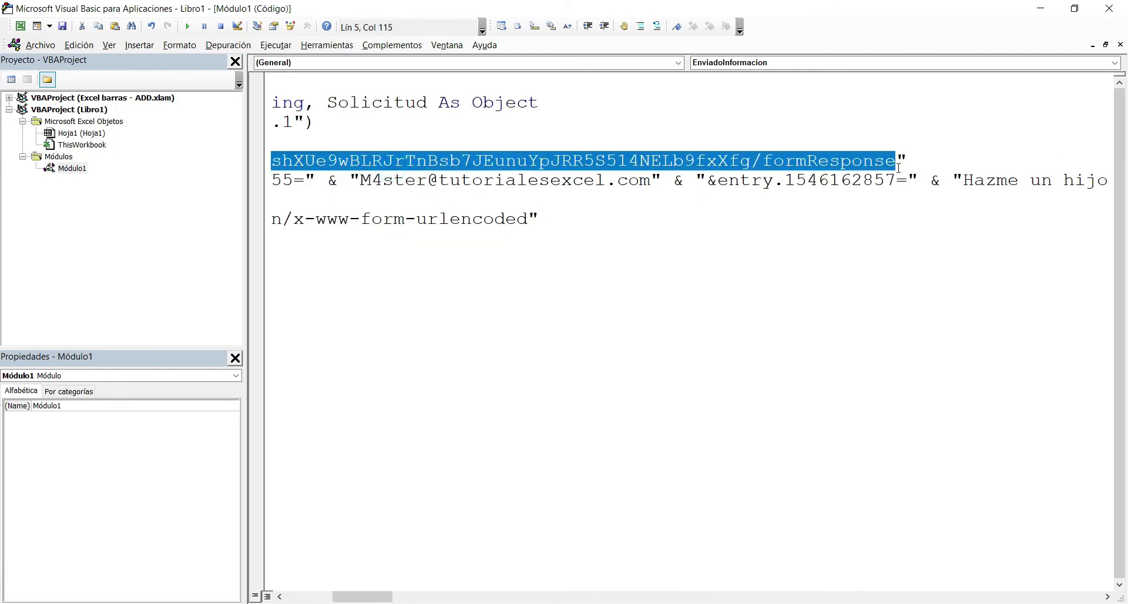
text(https://docs.google.com/forms/d/e/1FAIpQLSfXLumTYkGlwgnA5RSCb7btiZosCm-3LVgFn6x8SXz17JBV_A/formResponse)
click(738, 287)
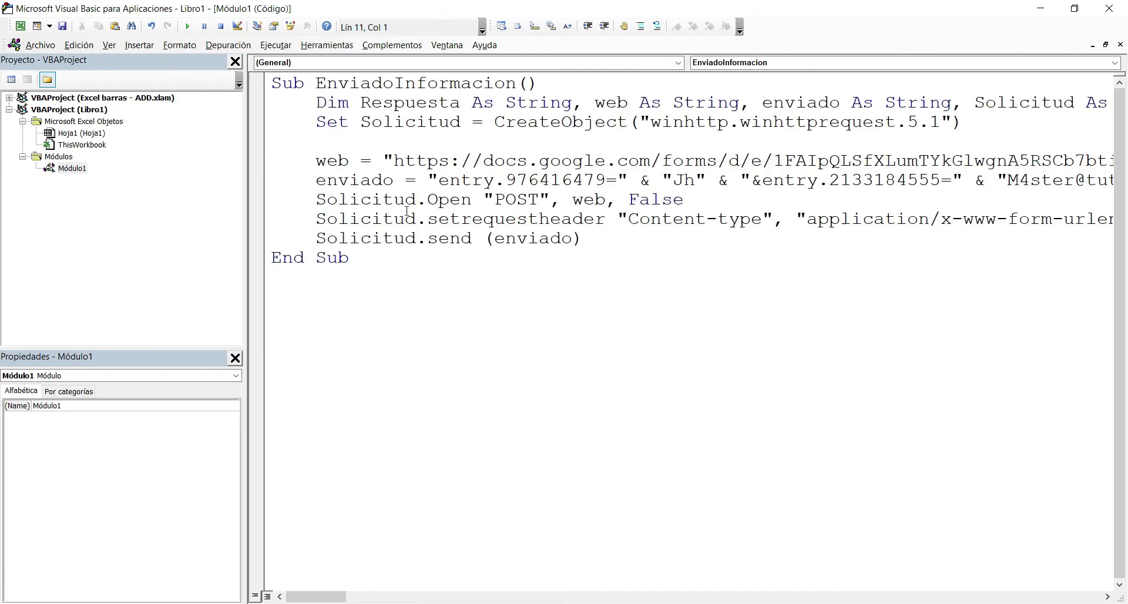
drag(437, 186, 1118, 173)
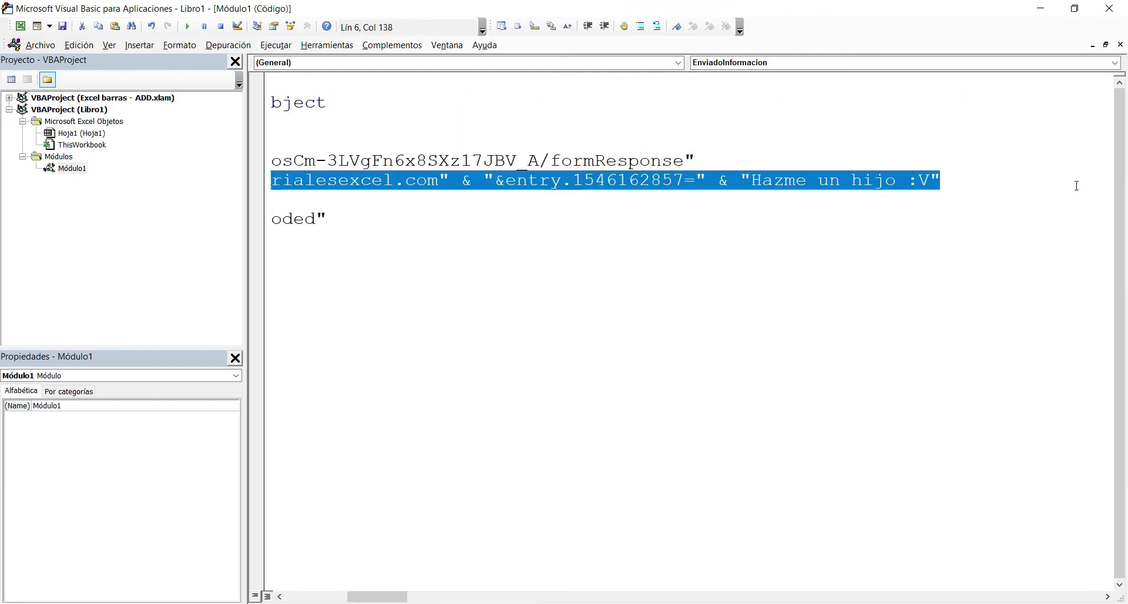
key(Delete)
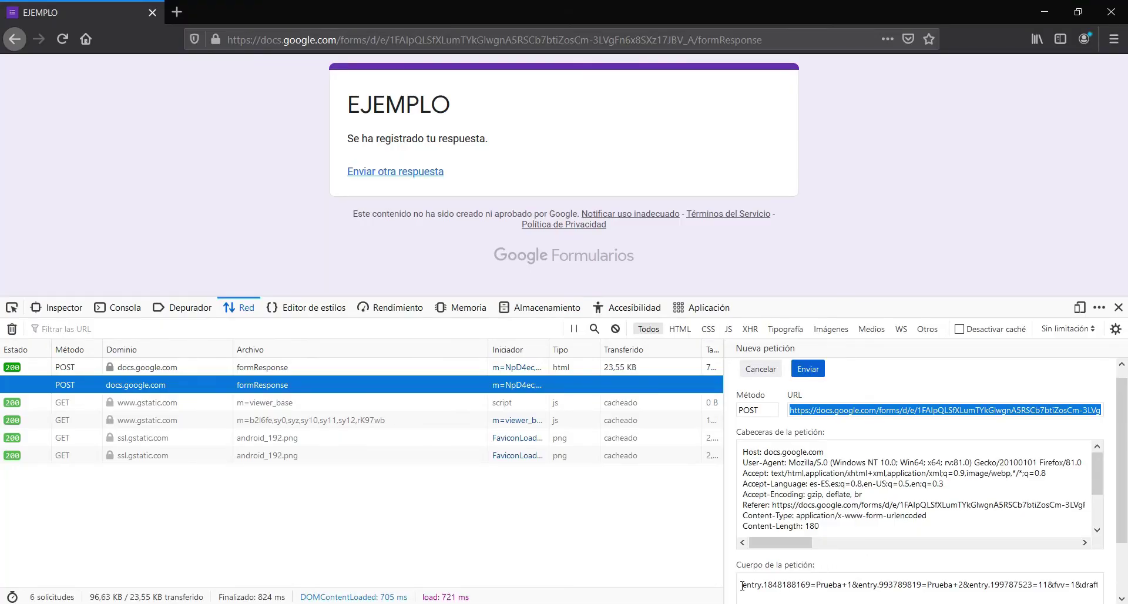
- Paste the copied request body with the three entry IDs into the enviado string
drag(742, 586, 1048, 585)
key(ctrl+c)
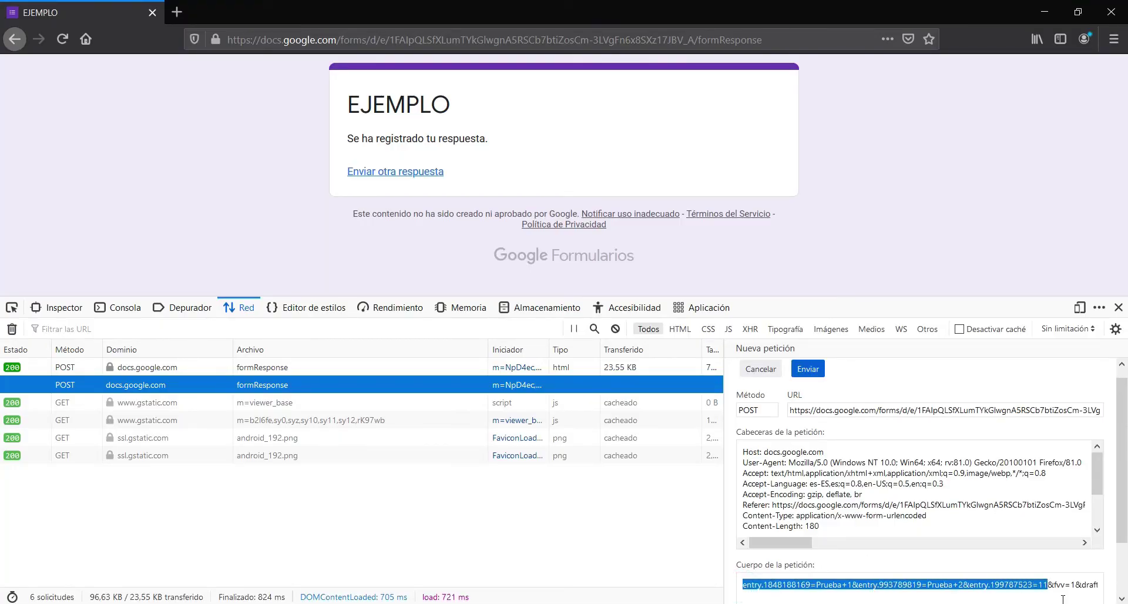
click(1045, 12)
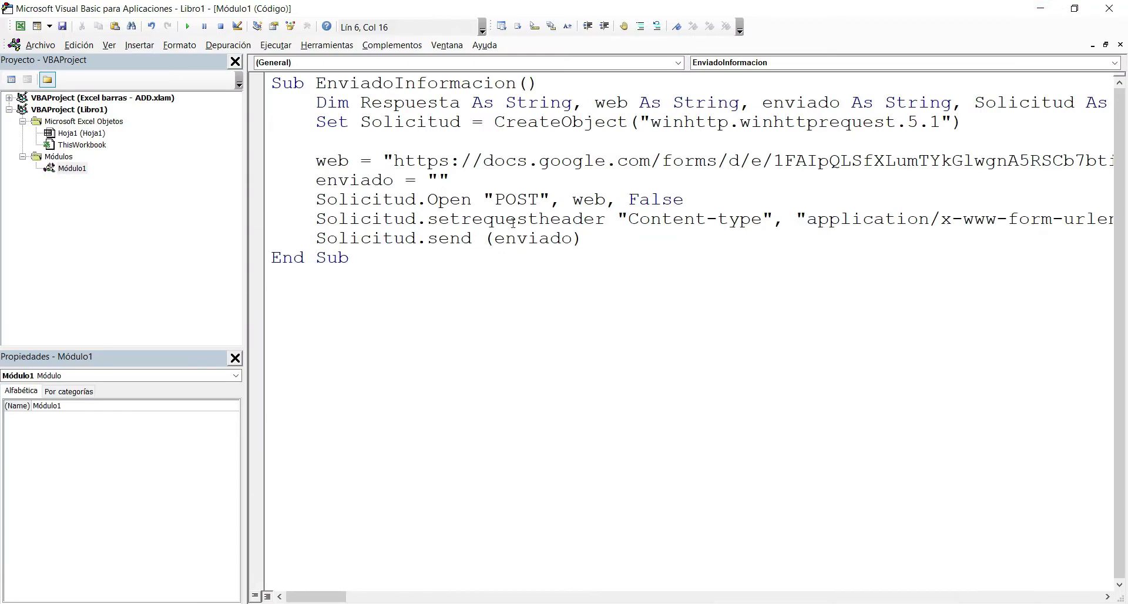
key(ctrl+v)
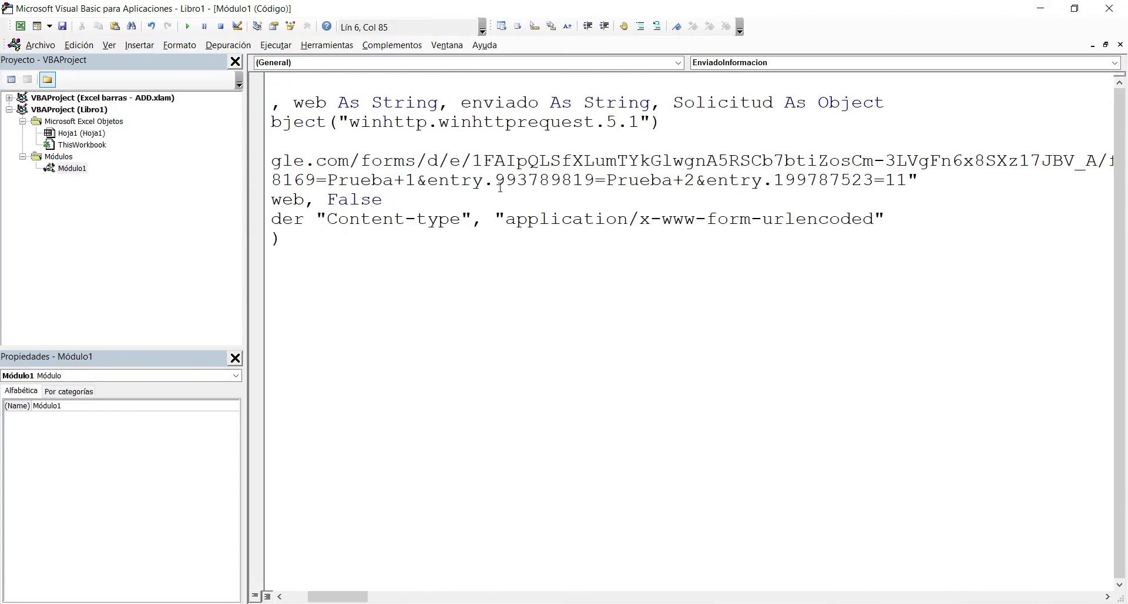
- Replace the + signs so the values read Prueba 1 and Prueba 2
click(684, 180)
click(407, 180)
key(BackSpace)
drag(353, 596, 331, 597)
click(657, 236)
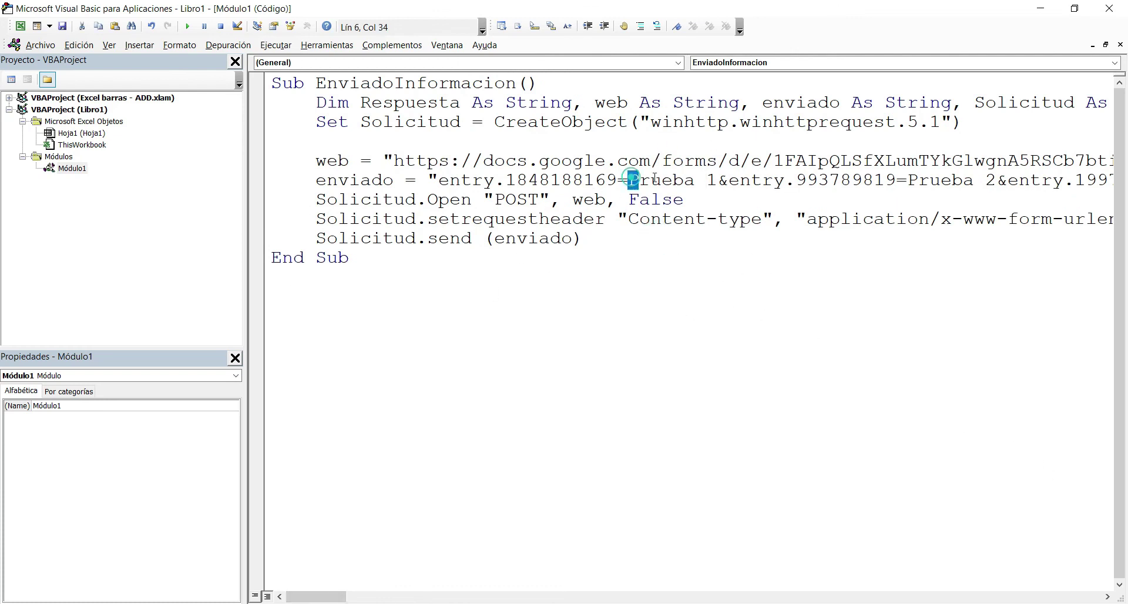
drag(629, 180, 716, 180)
click(606, 232)
click(553, 238)
click(625, 244)
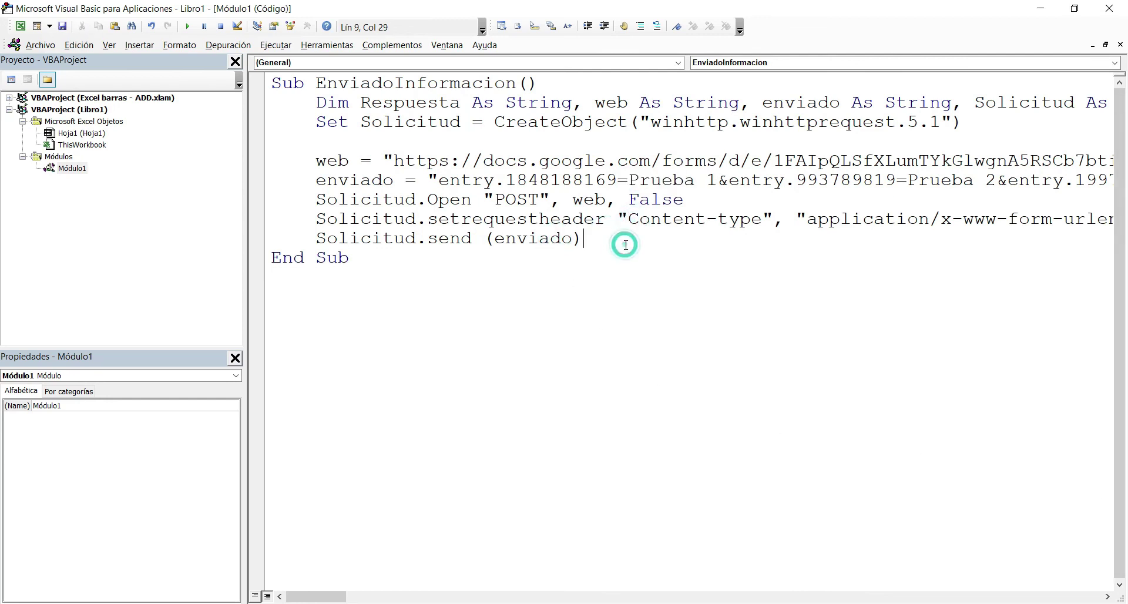
- Step through the EnviadoInformacion macro with F8 to post the entries
key(F8)
key(F8)
key(F8)
key(F8)
key(F8)
key(F8)
key(F8)
key(F8)
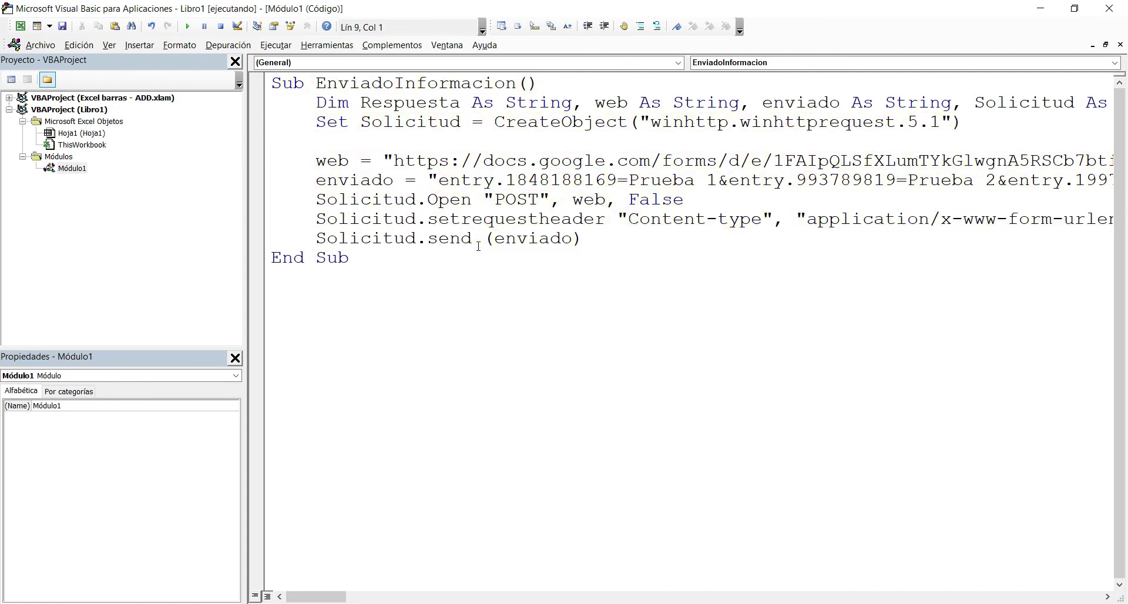